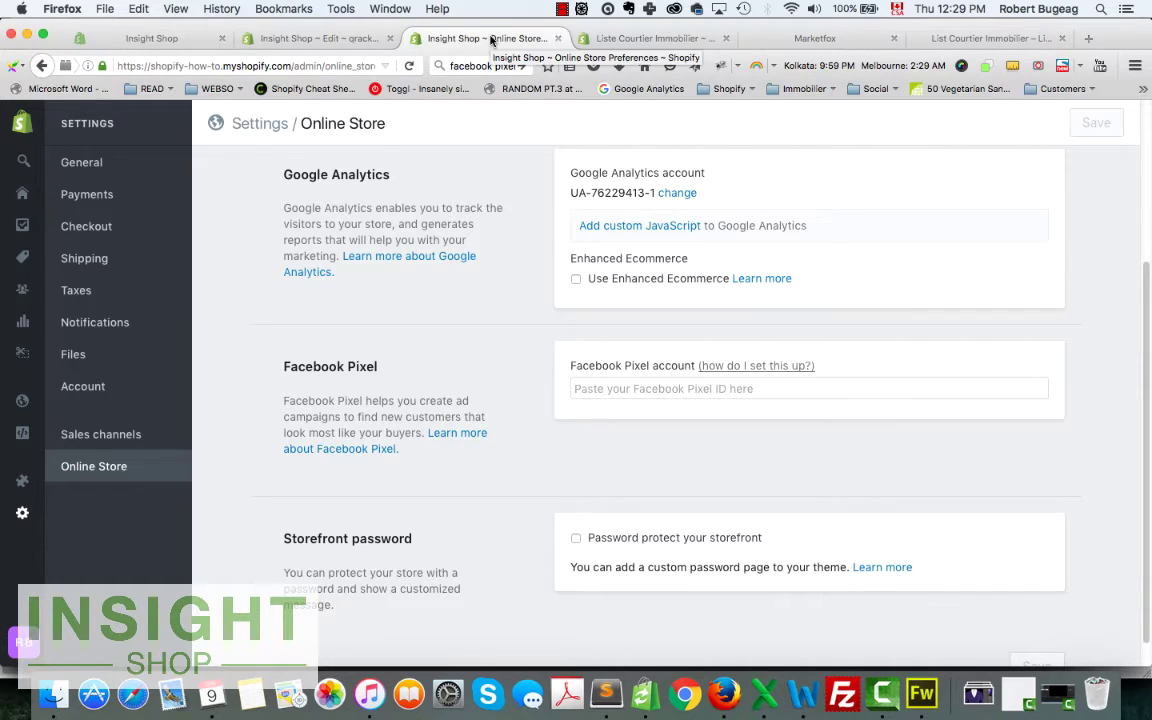
Step: In the Liste Courtier store, open the Venture theme's HTML/CSS code editor from Online Store > Themes
click(631, 40)
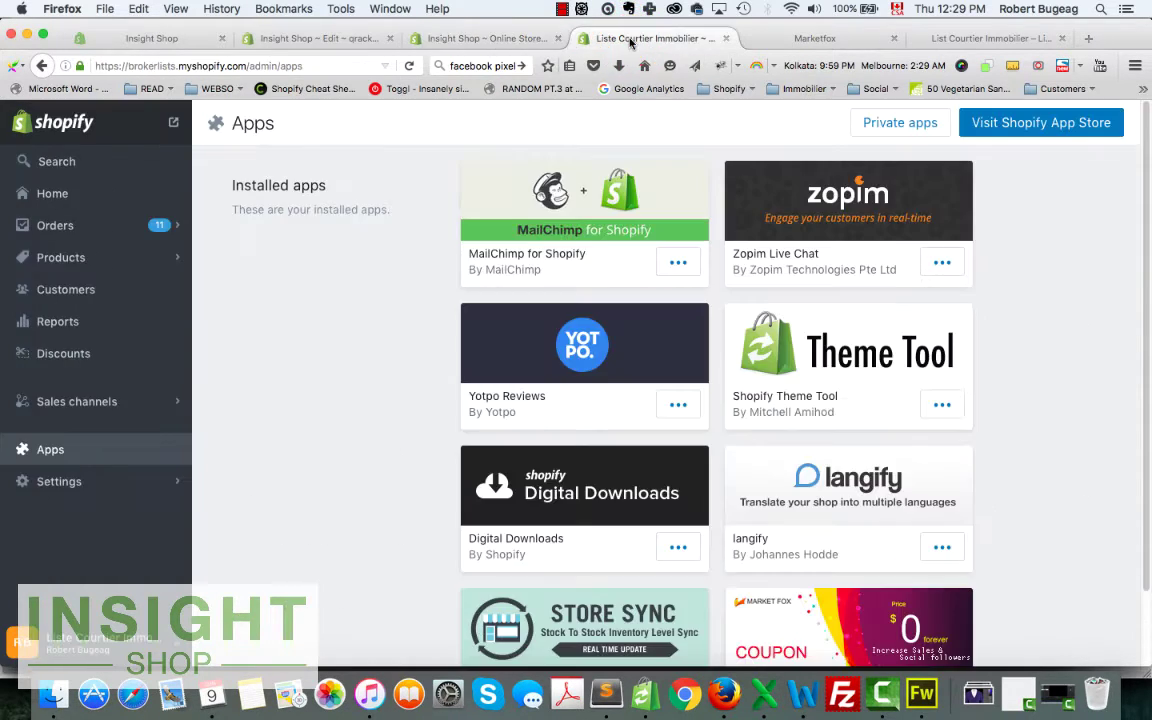
click(125, 409)
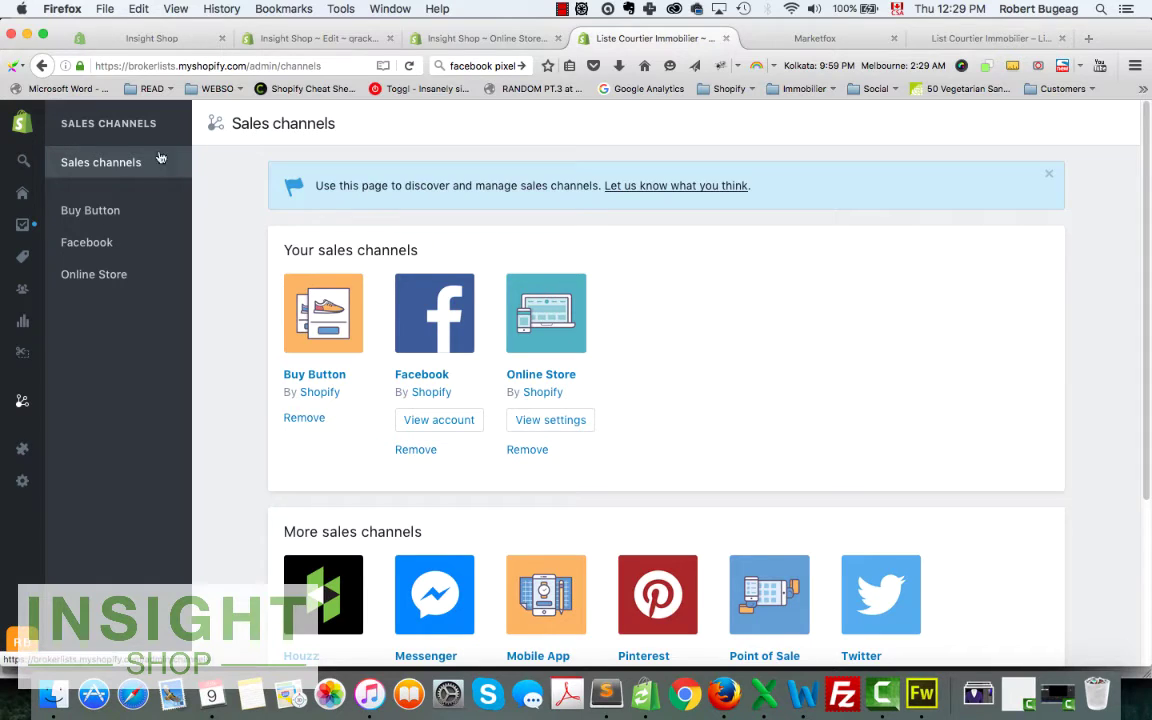
click(99, 280)
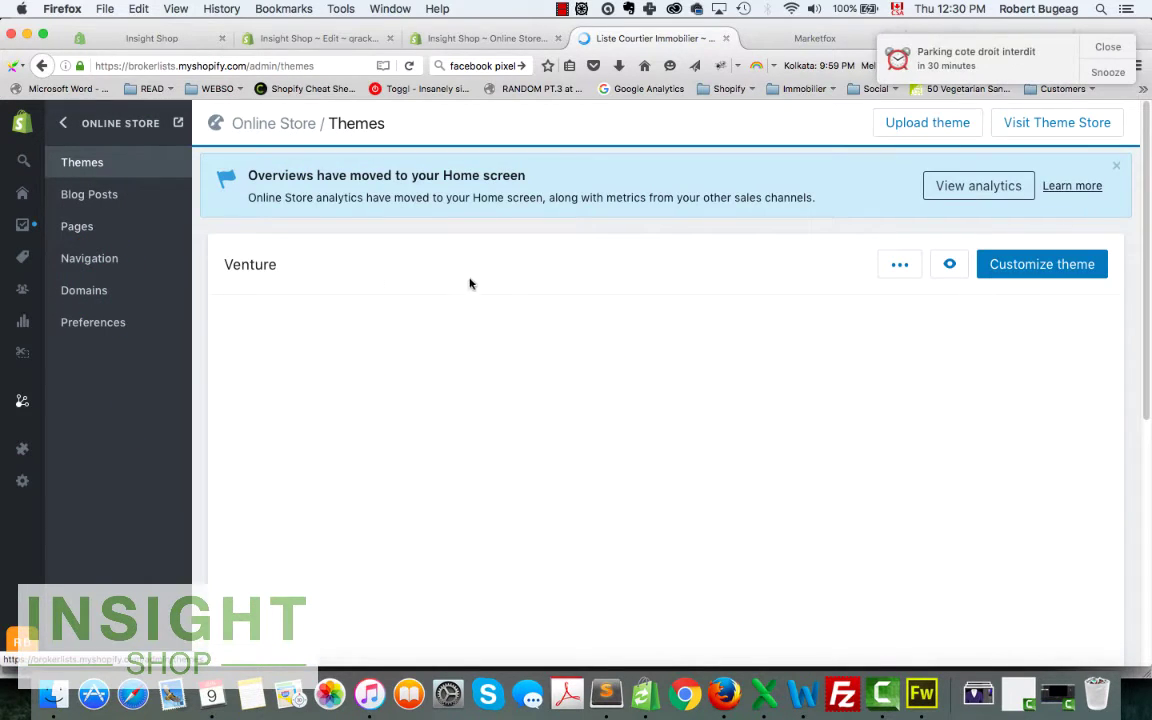
click(1106, 47)
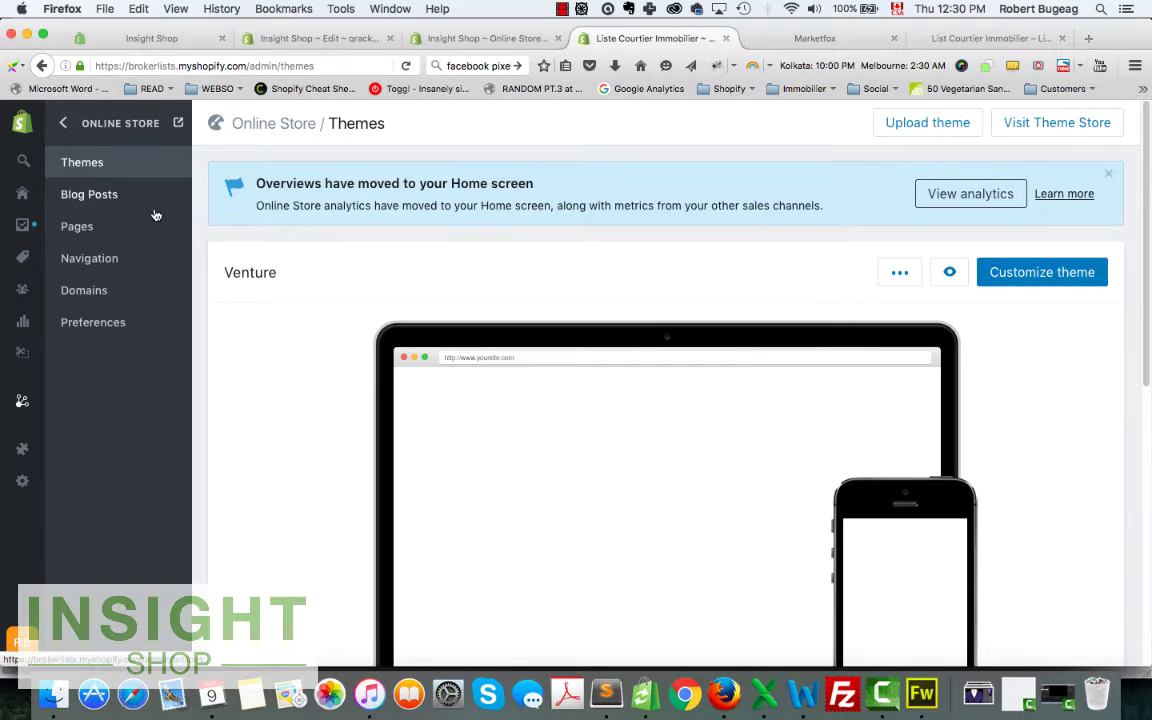
click(899, 274)
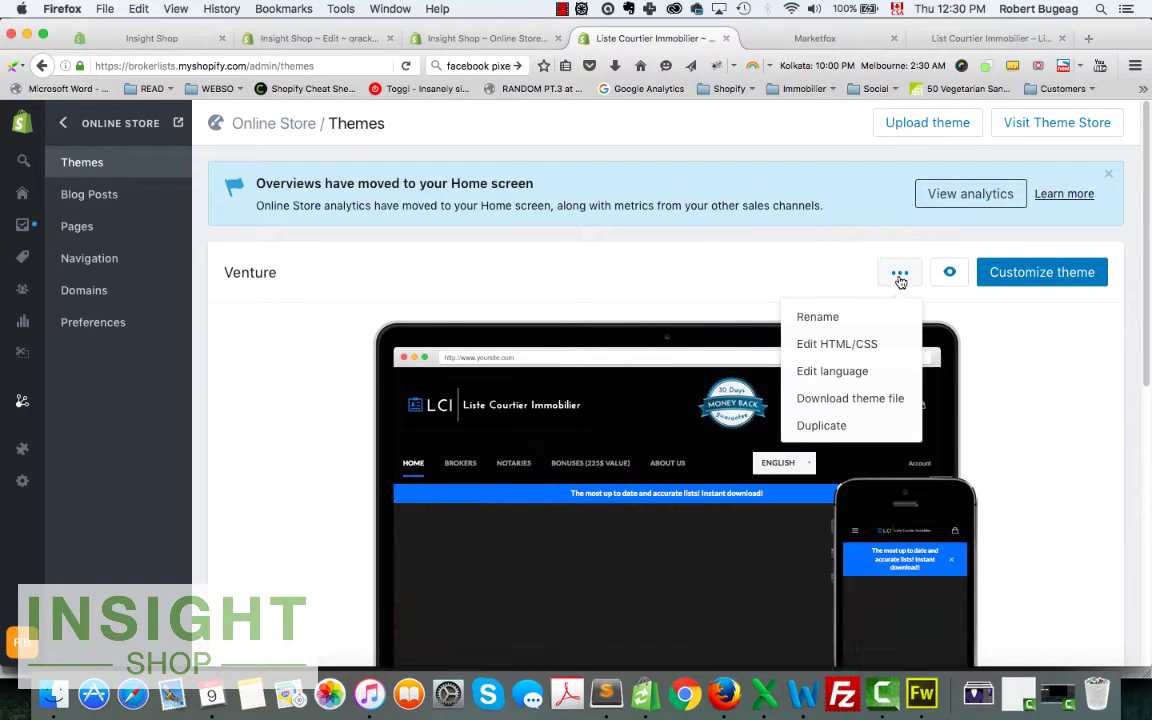
click(818, 342)
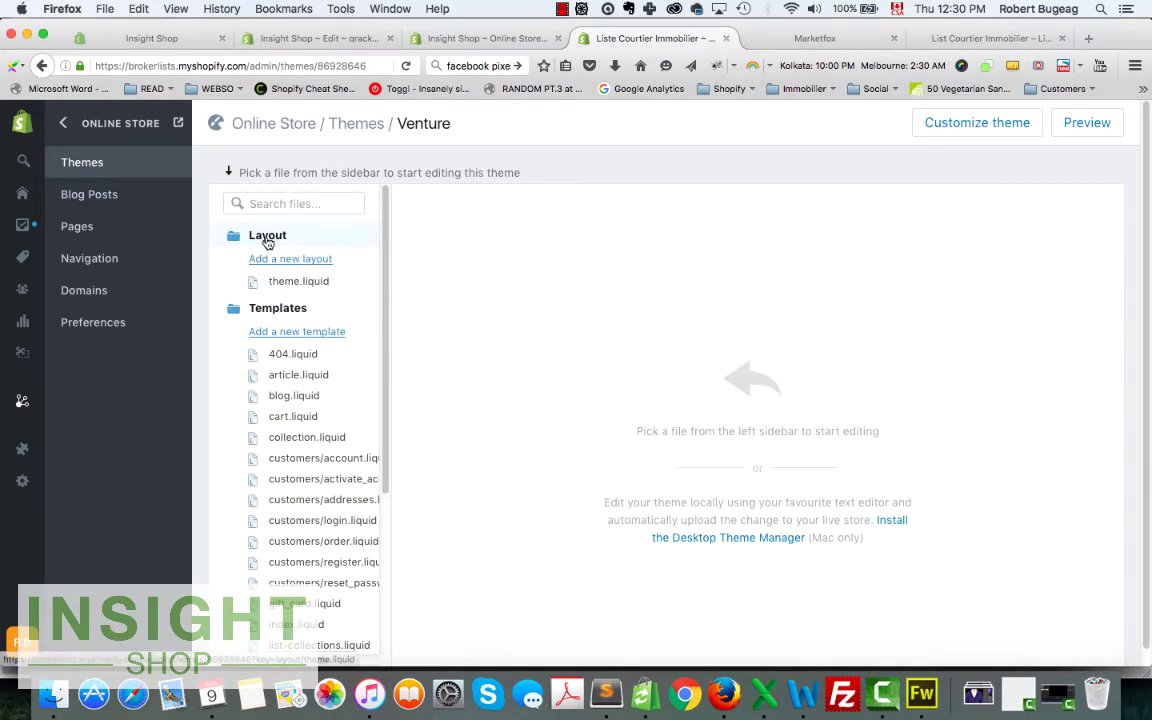
Step: Open the theme.liquid layout file and search its code for 'facebook'
click(285, 281)
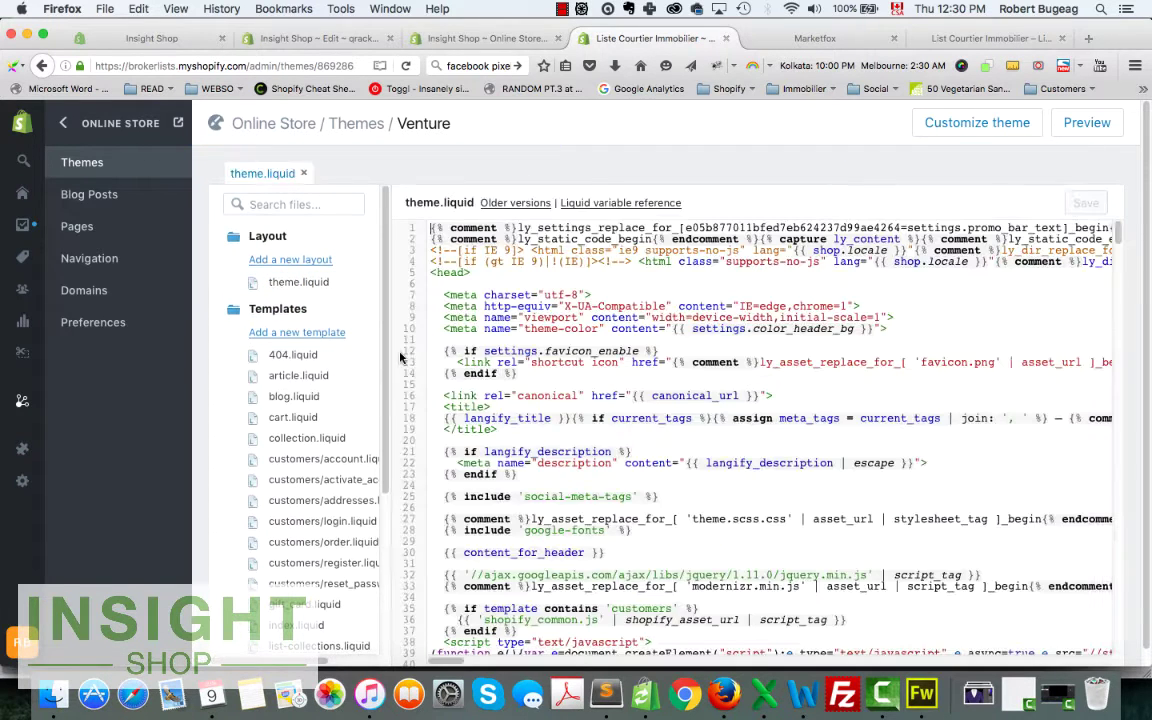
click(926, 319)
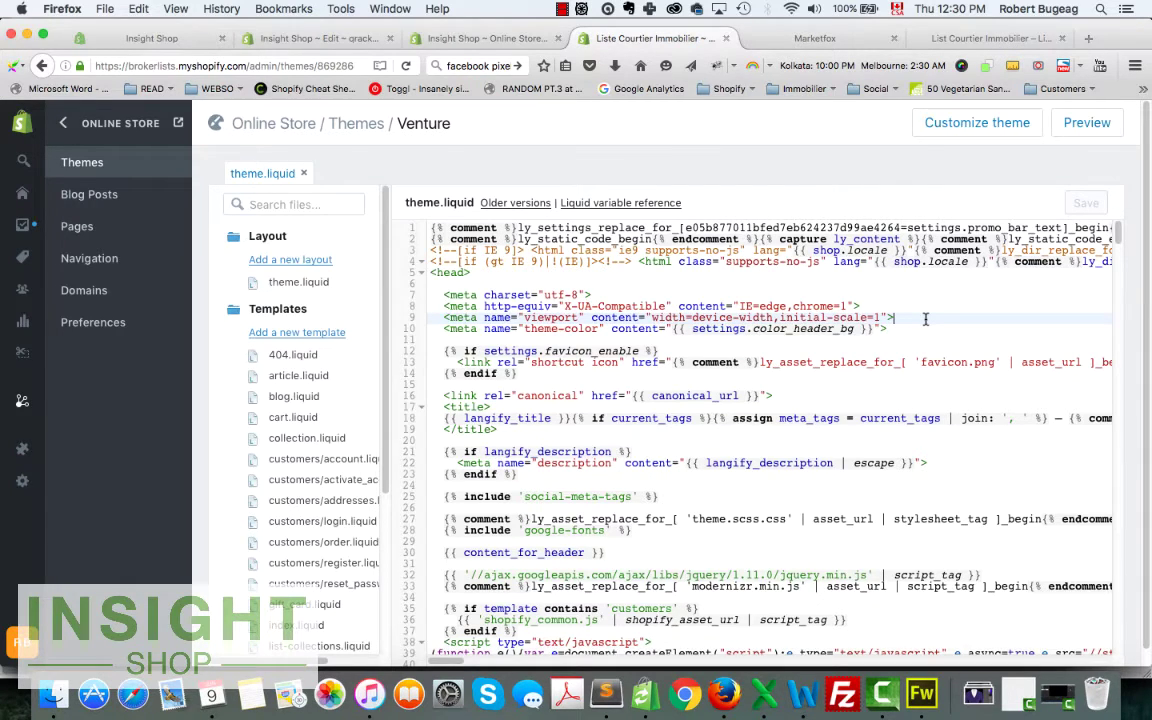
key(super+f)
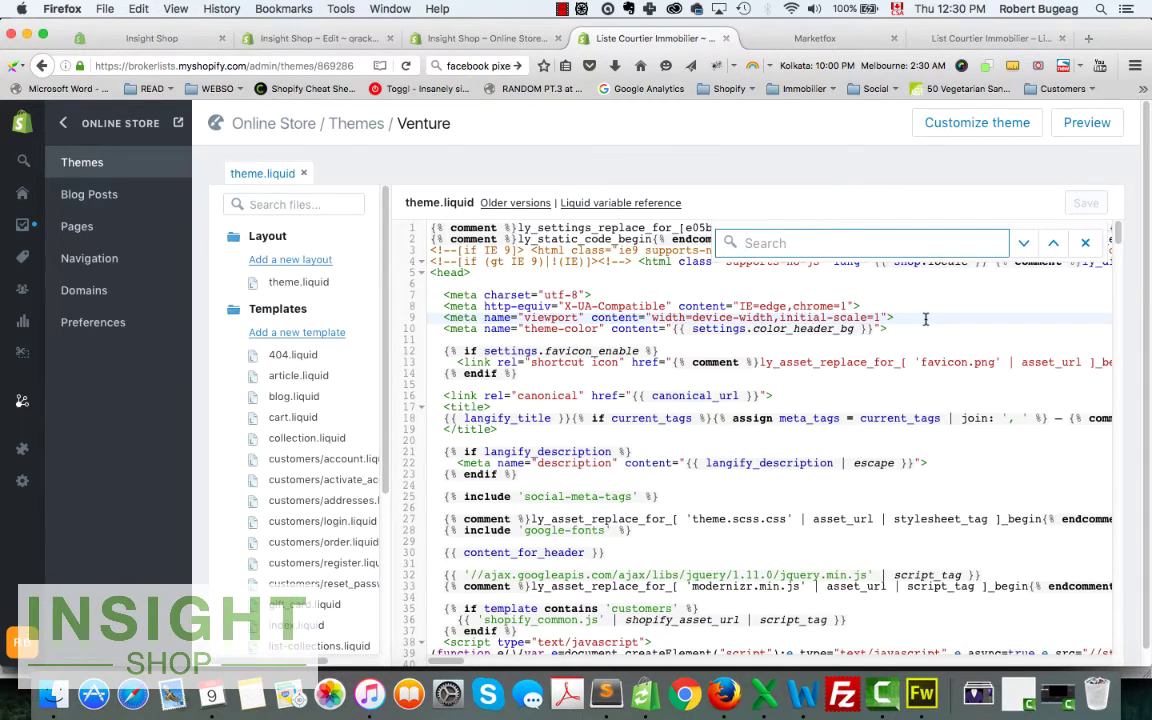
text(fa)
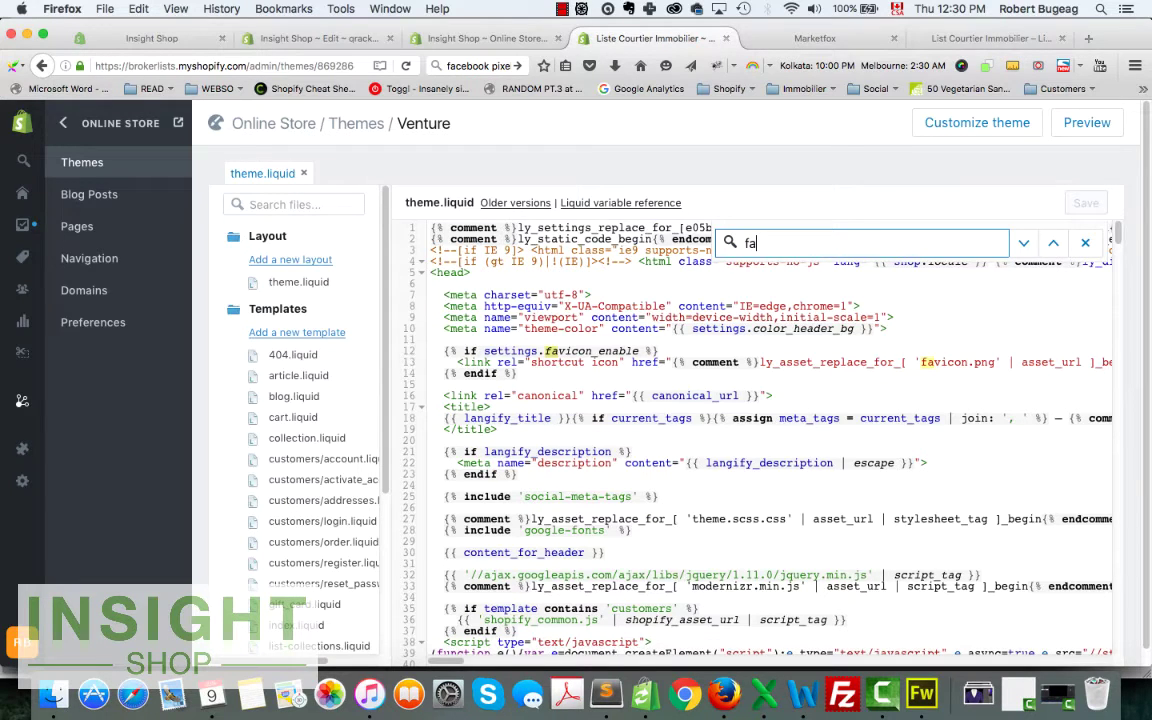
text(cebook)
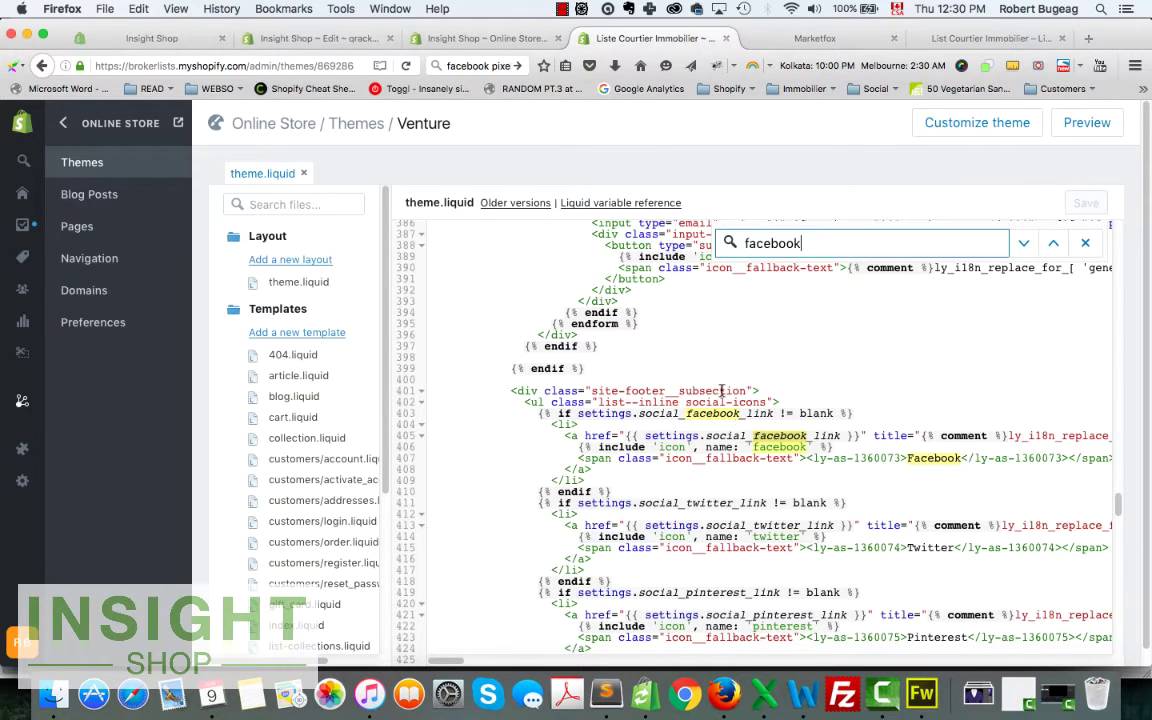
Step: Step through the matches and select the existing Facebook Pixel Code block (lines 41–61)
click(1053, 243)
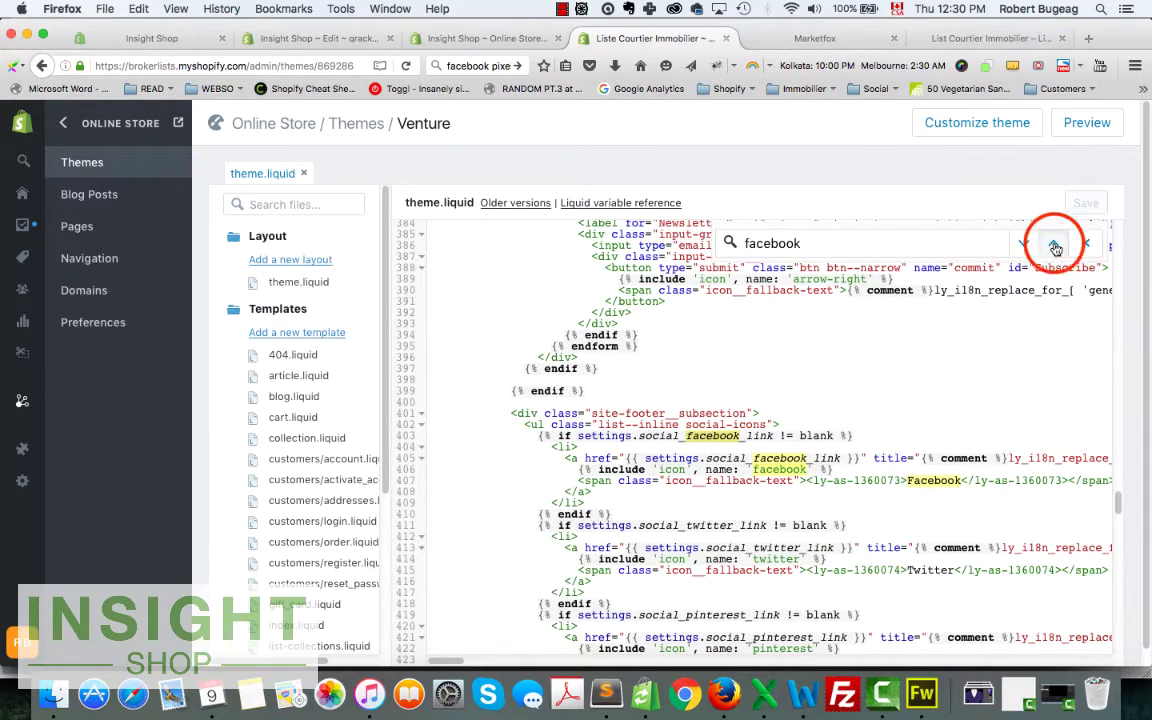
click(1054, 244)
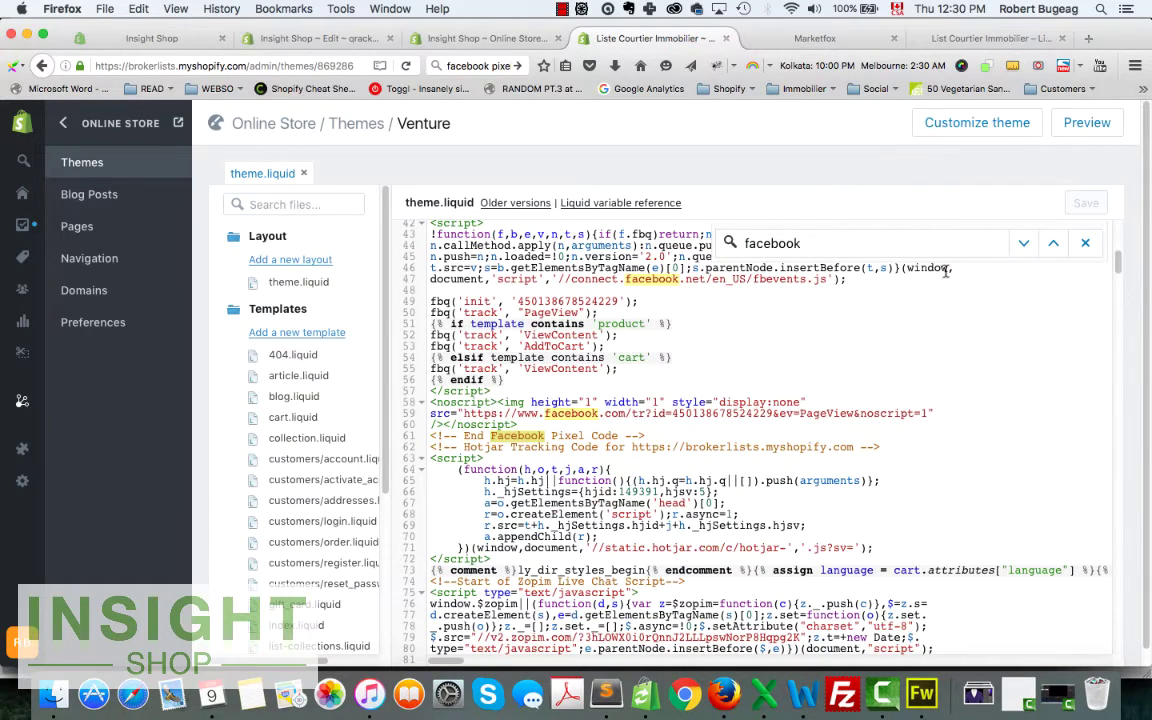
scroll(789, 417, up, 2)
scroll(789, 417, up, 5)
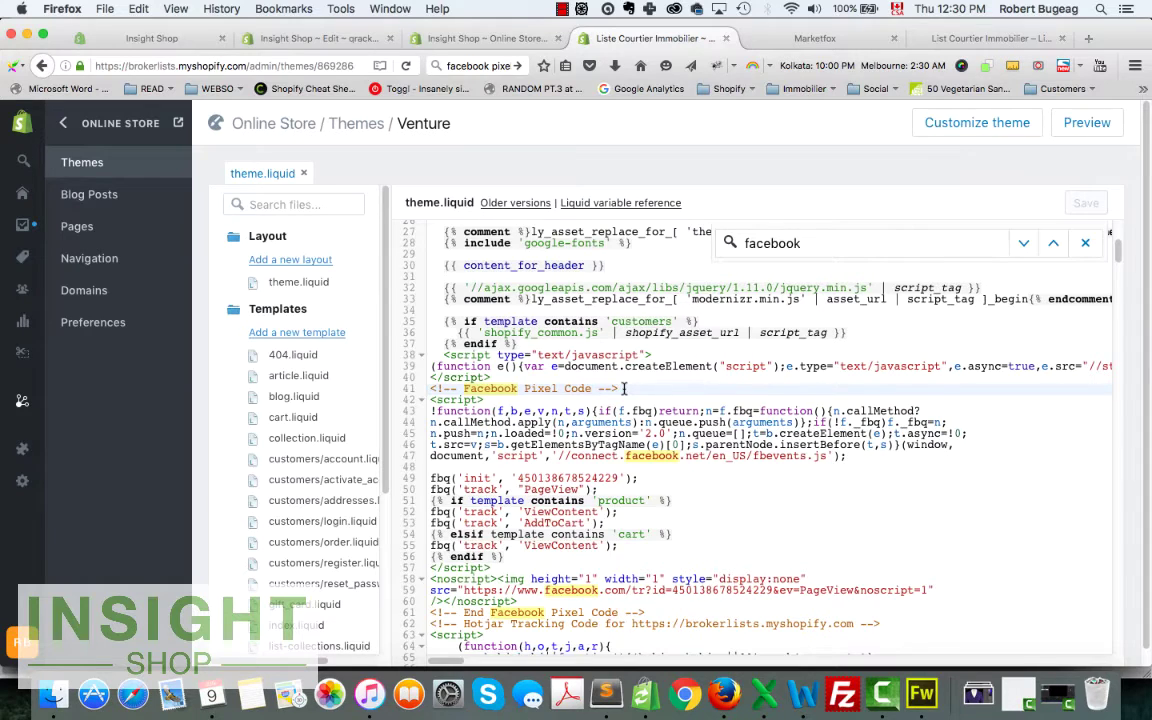
scroll(624, 388, down, 2)
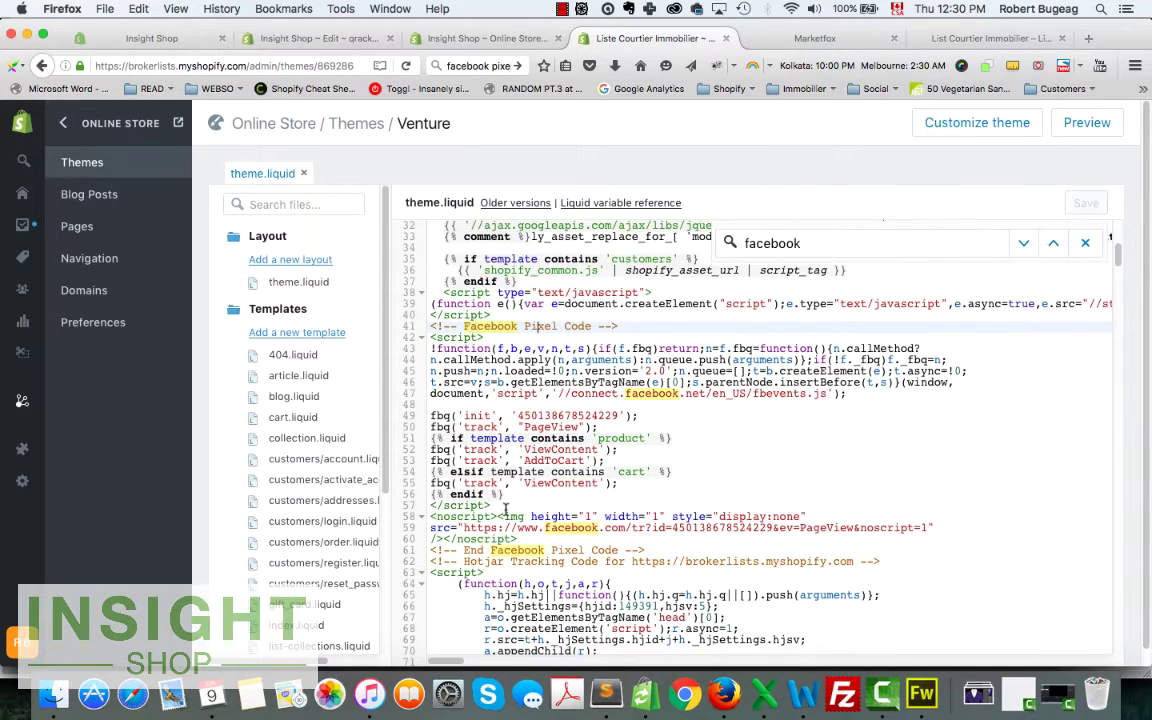
click(645, 540)
drag(645, 540, 431, 327)
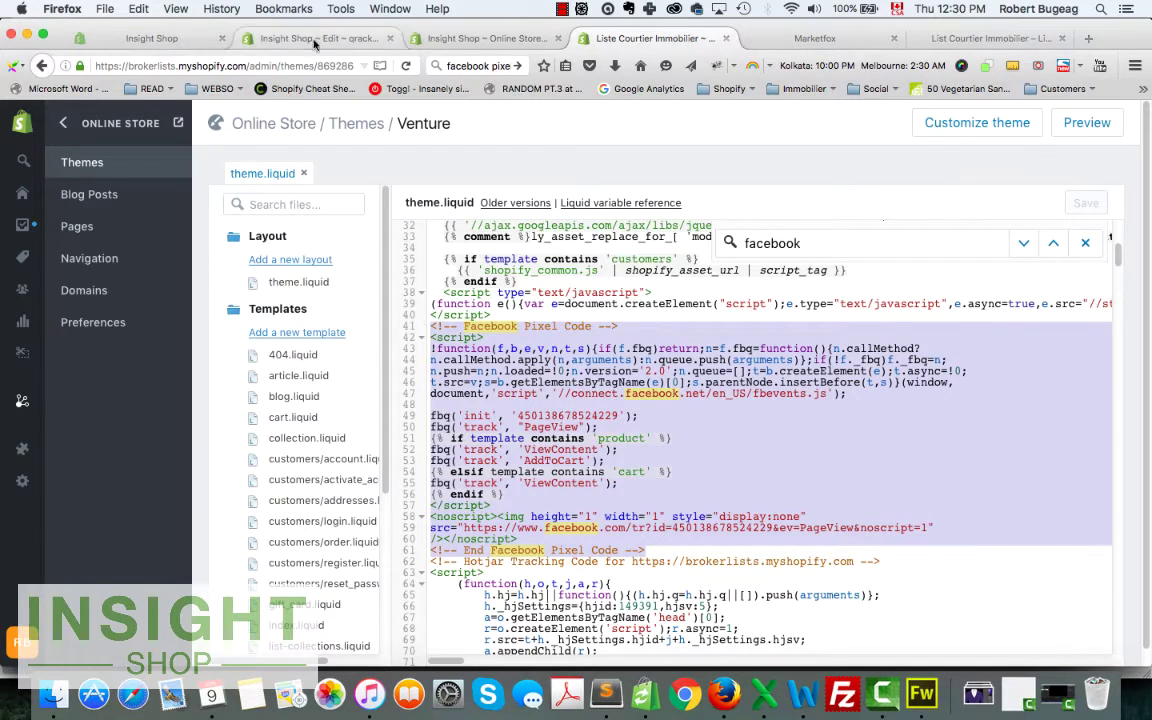
Step: Return to Insight Shop's Online Store preferences, then switch to the Facebook tab
click(474, 37)
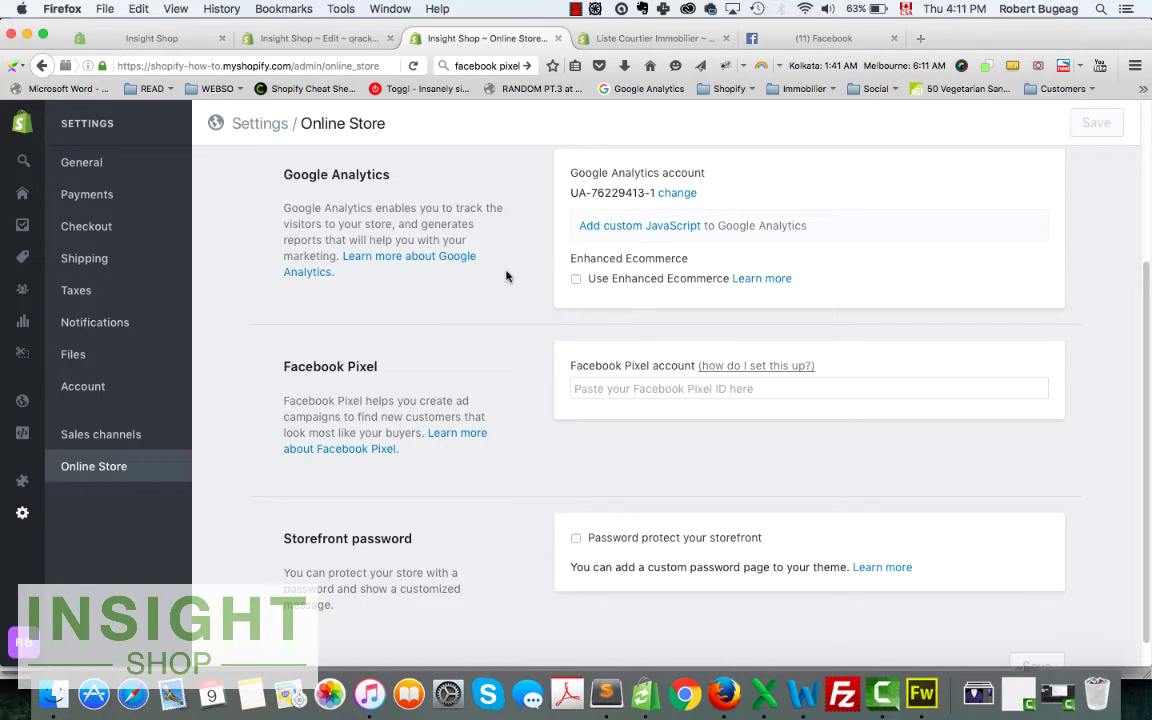
click(786, 43)
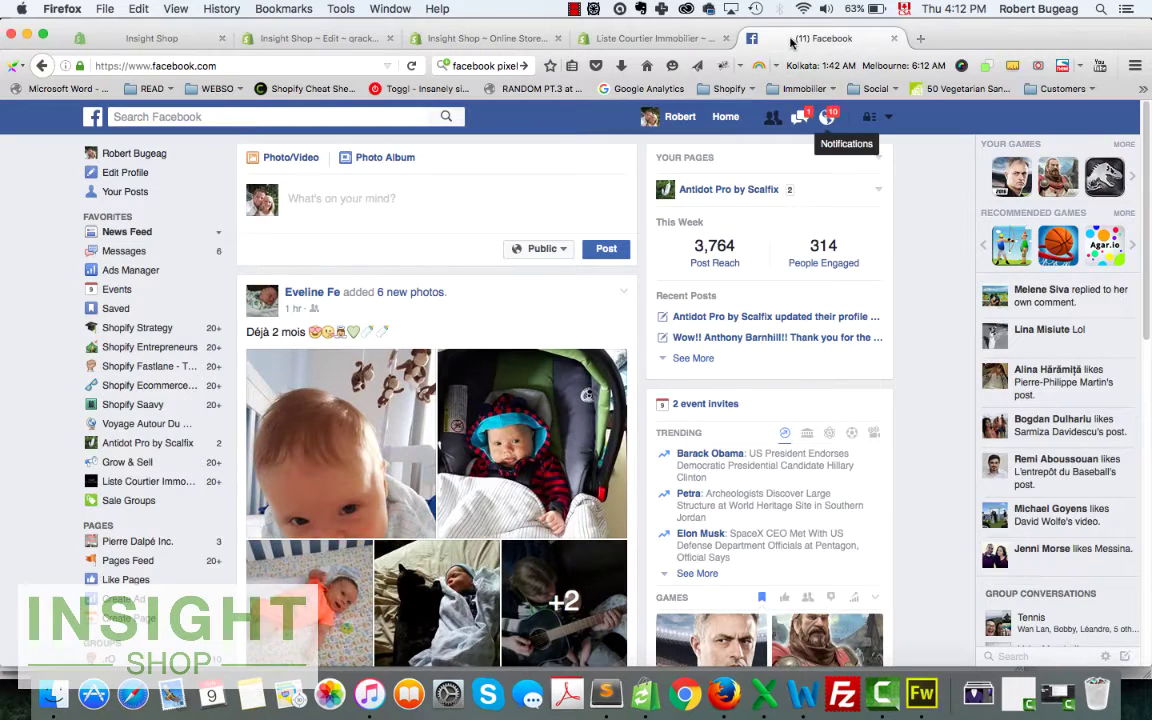
Step: Go to Manage Ads and open the first ad account's campaigns list
click(888, 117)
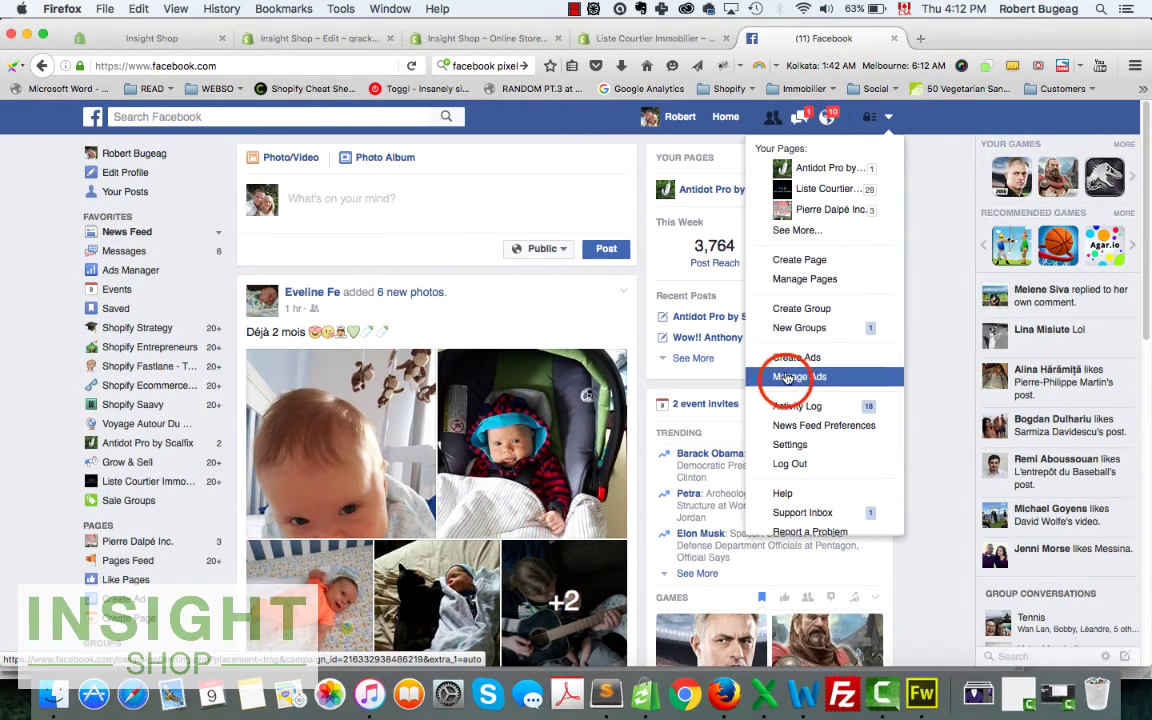
click(787, 377)
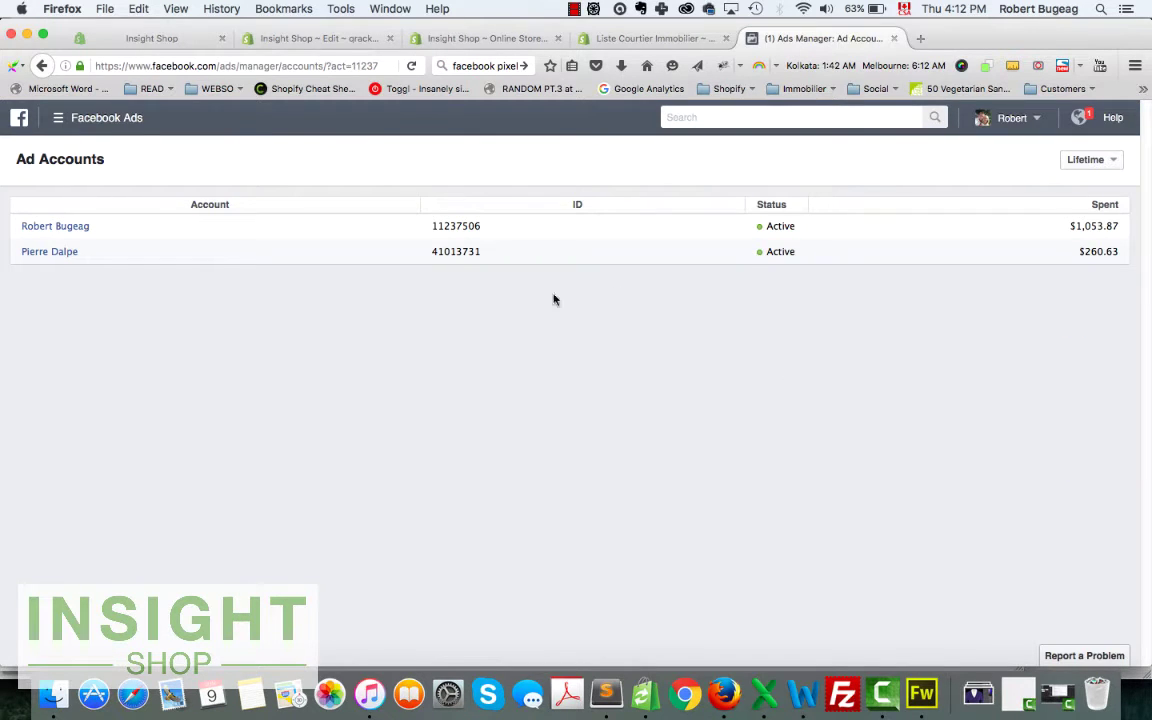
click(47, 229)
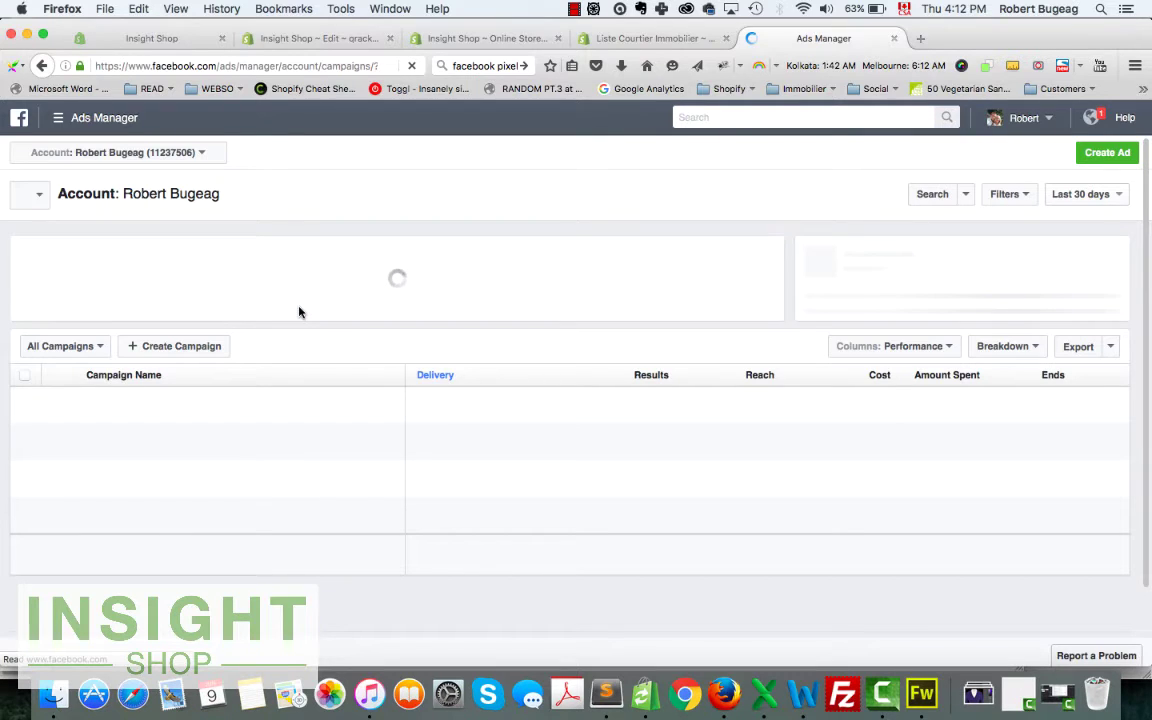
Step: Open Pixels under All Tools > Assets to see the Facebook Liste Courtier pixel's traffic
click(59, 120)
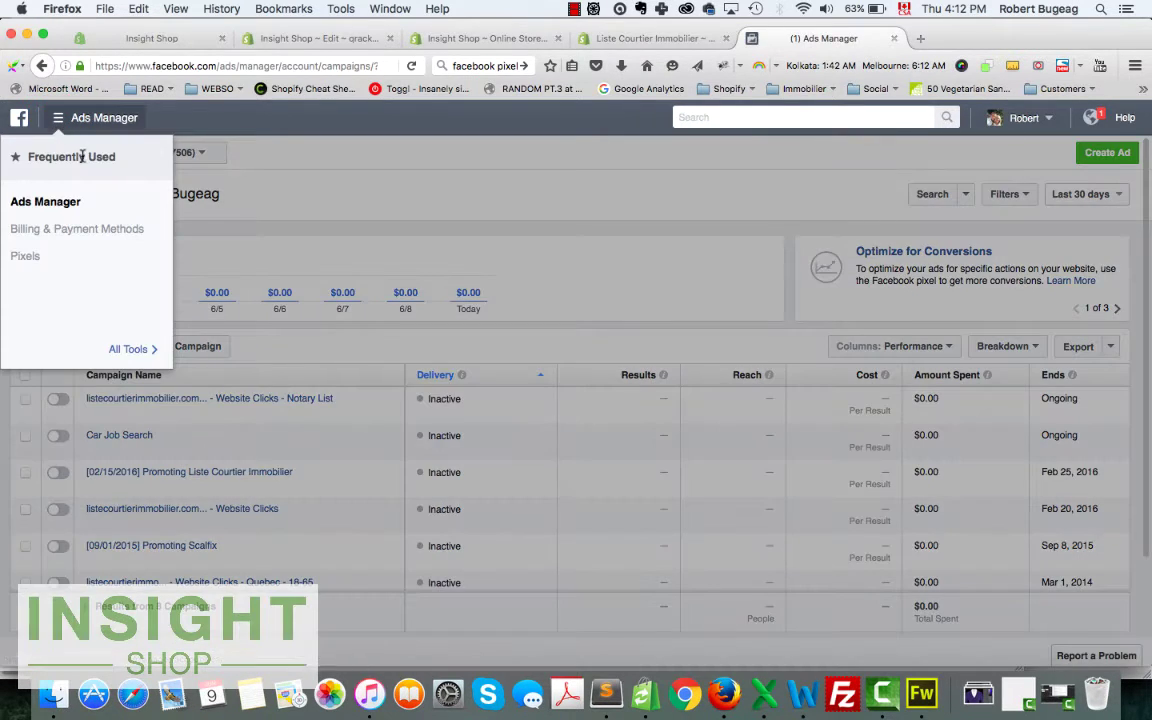
click(118, 347)
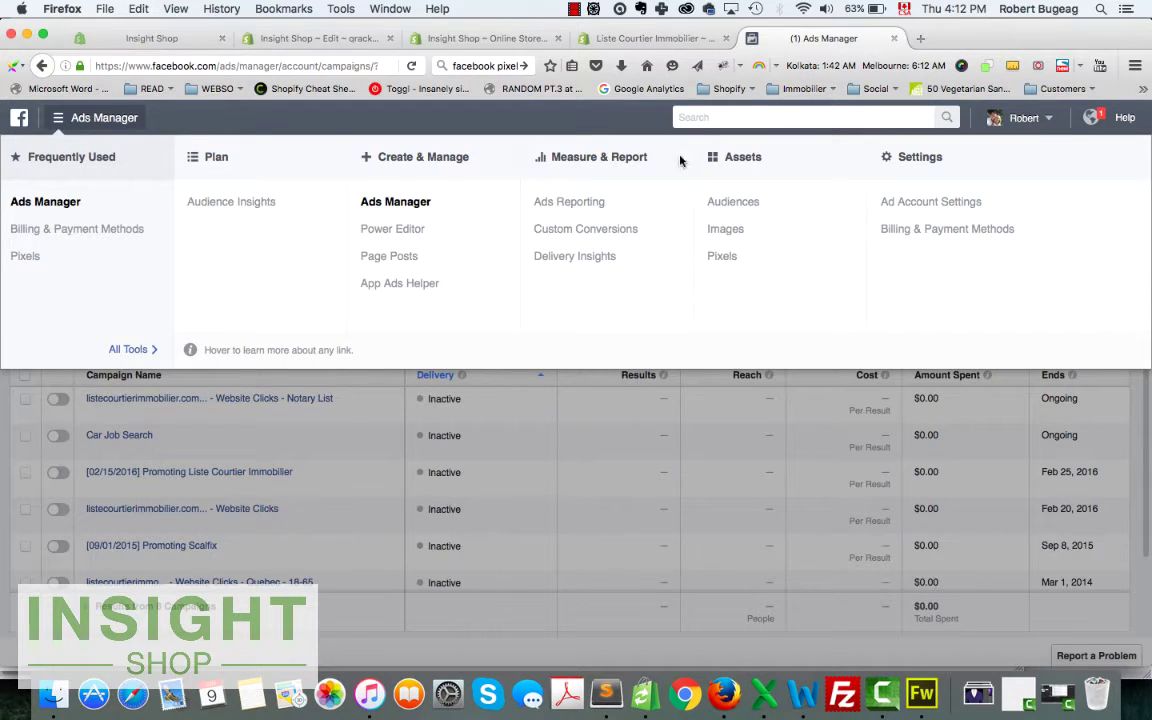
click(722, 260)
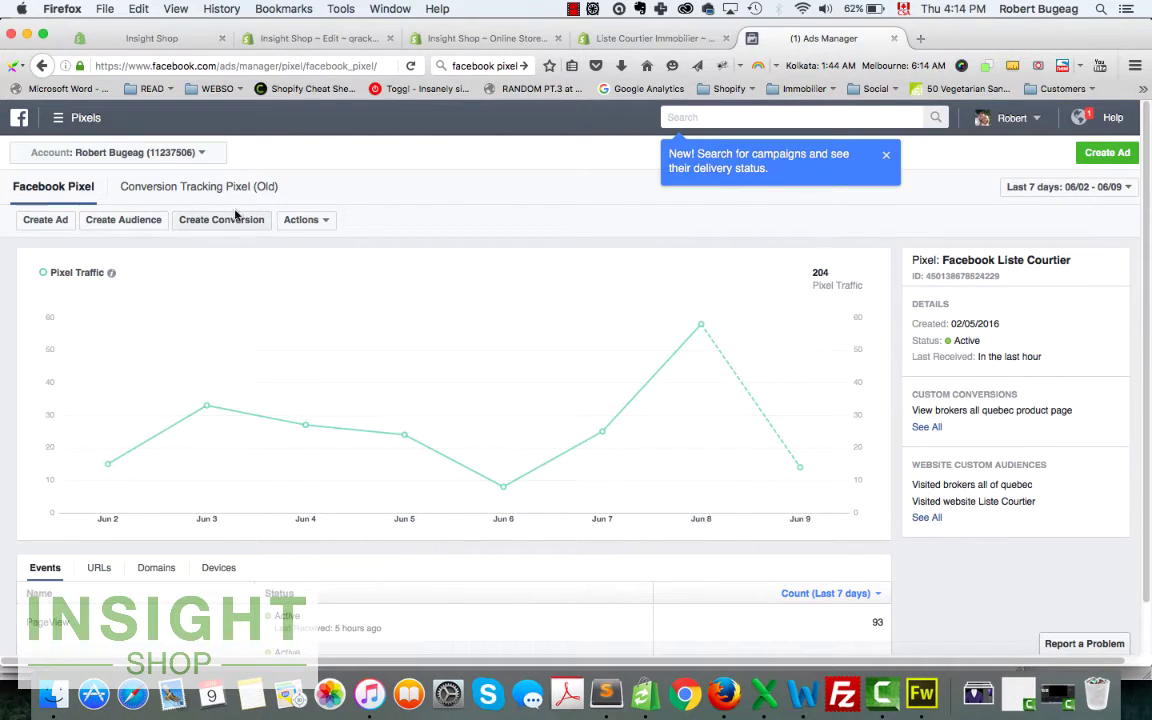
Step: Select the Facebook Liste Courtier pixel's ID and show its Actions dropdown
click(47, 189)
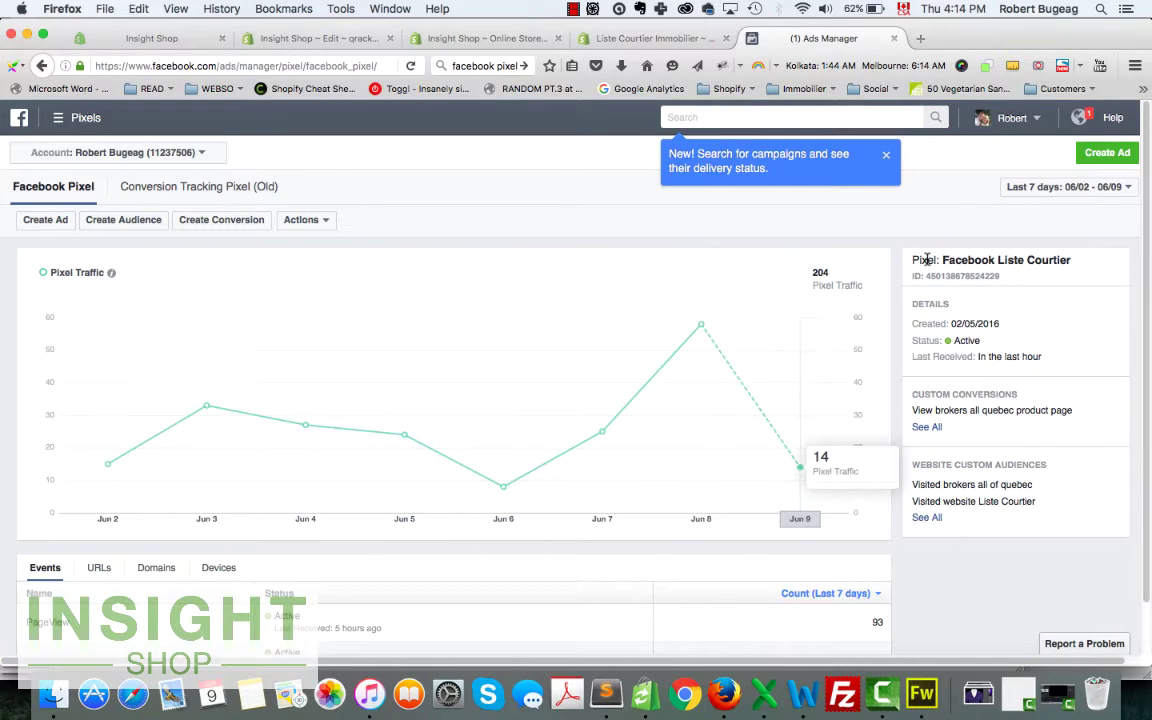
click(961, 284)
drag(961, 284, 1017, 280)
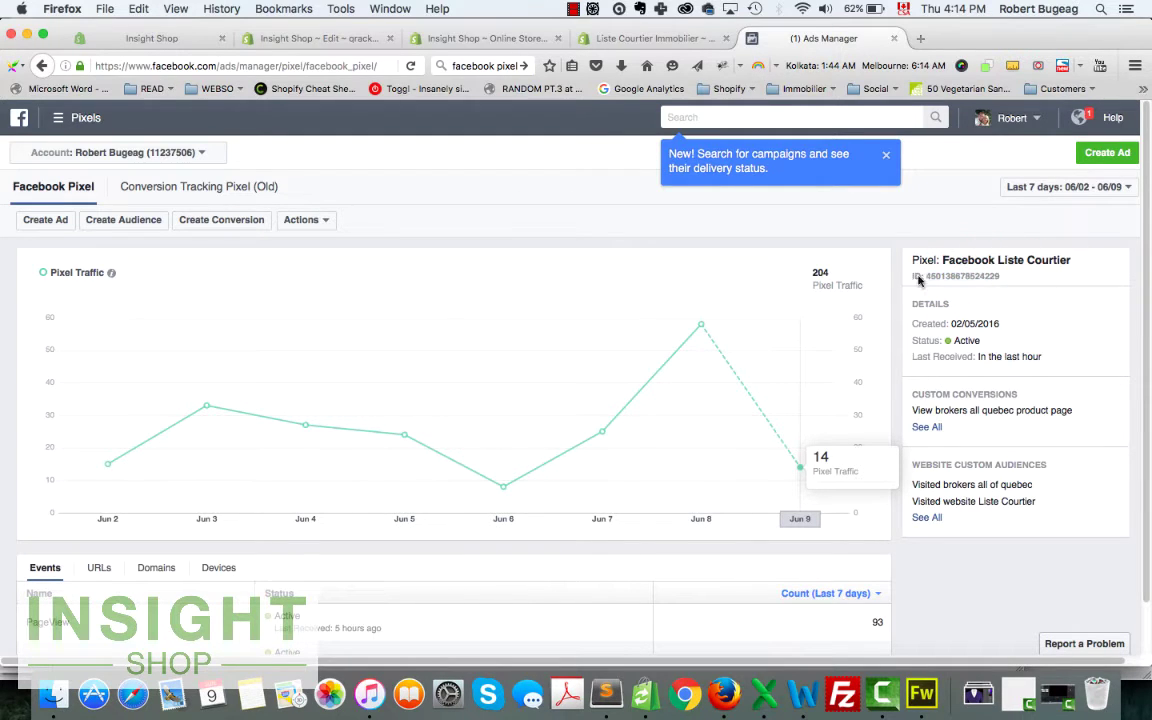
click(320, 224)
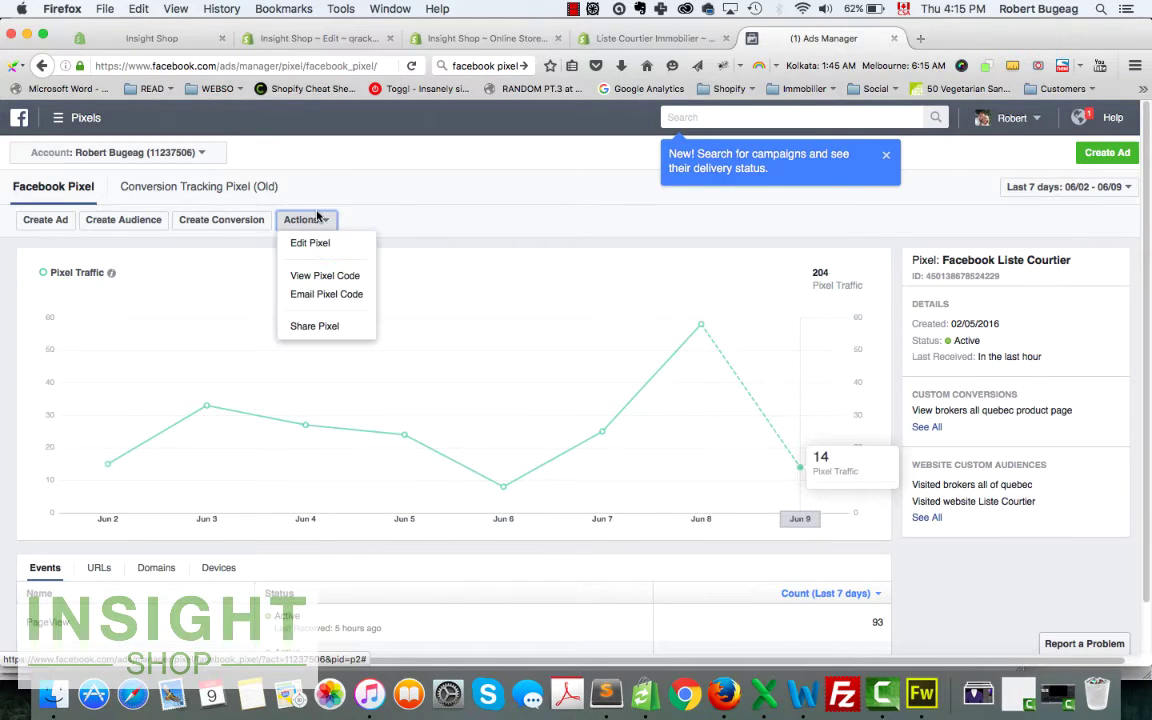
Step: View the pixel's base code, copy only the ID from fbq('init'), and close the window
click(313, 279)
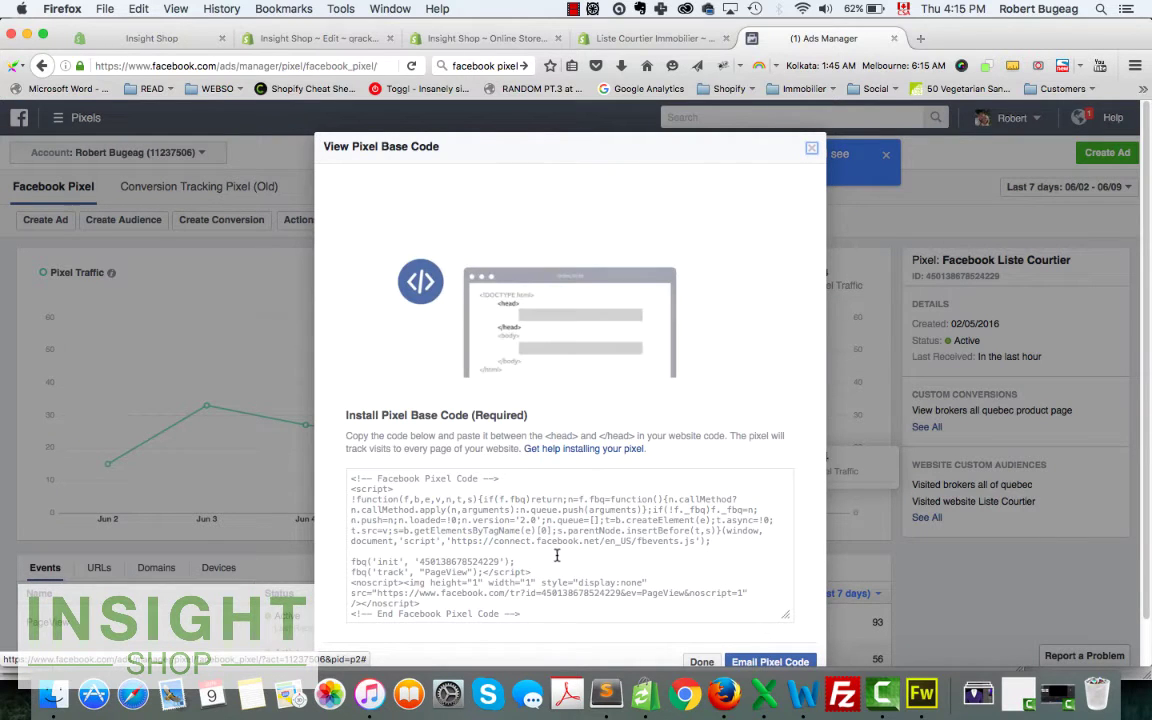
drag(350, 443, 388, 516)
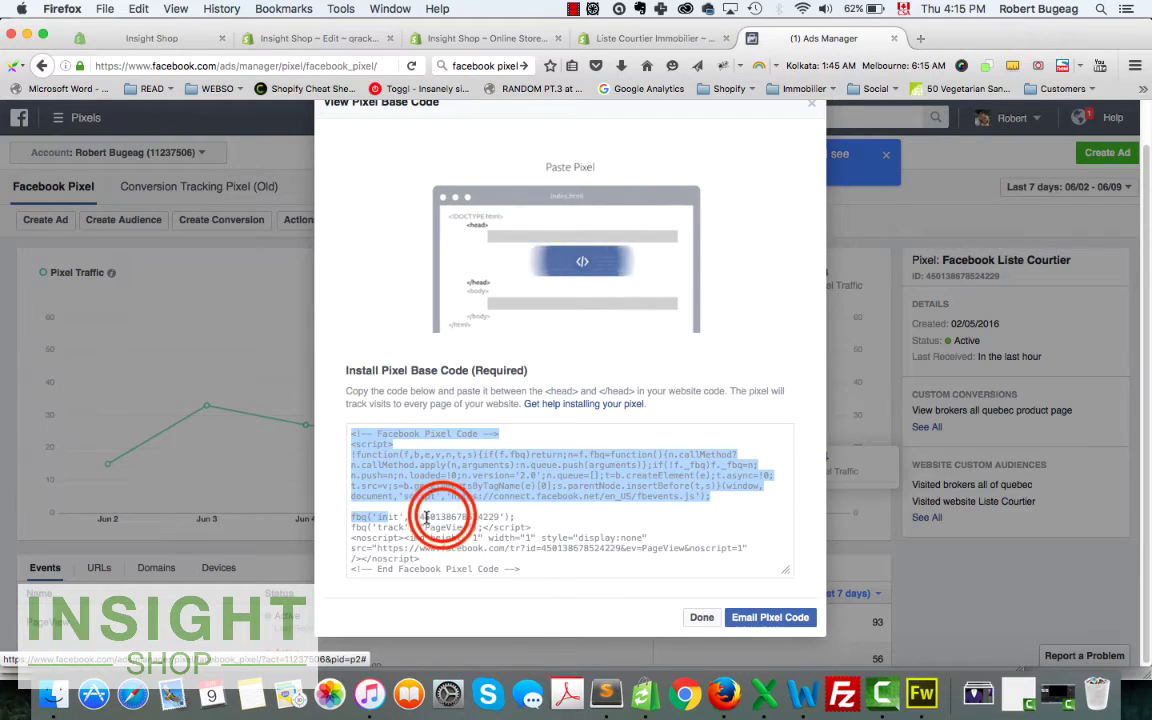
click(373, 507)
double_click(458, 516)
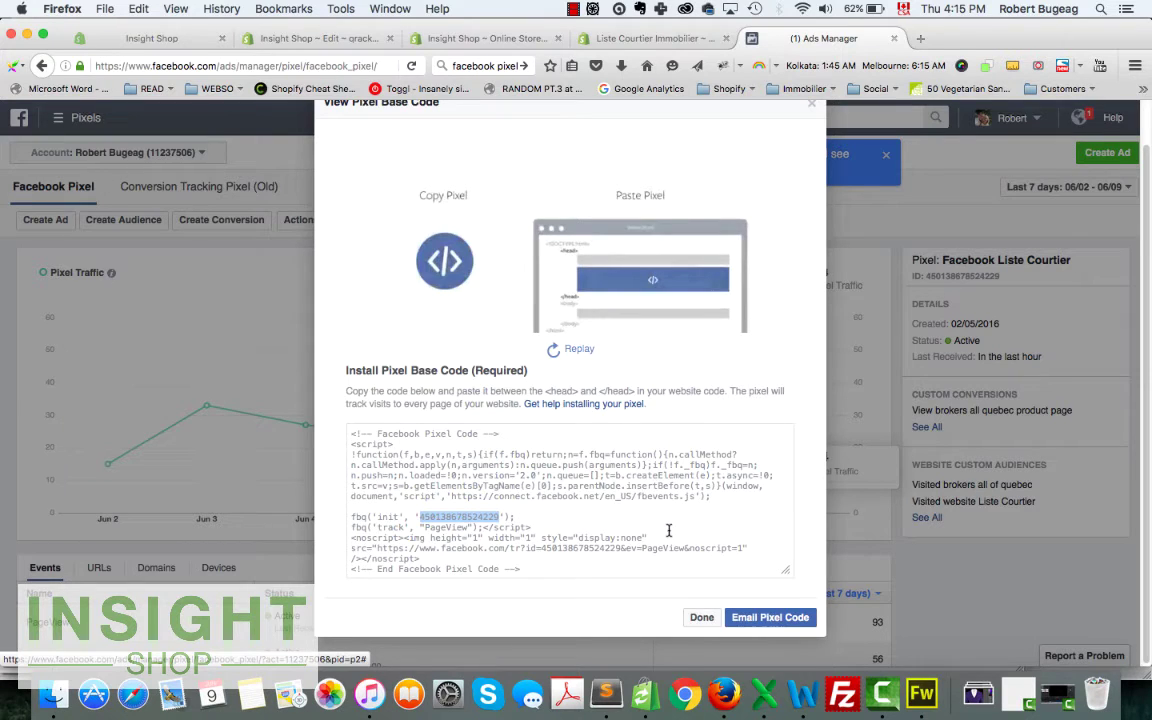
right_click(443, 462)
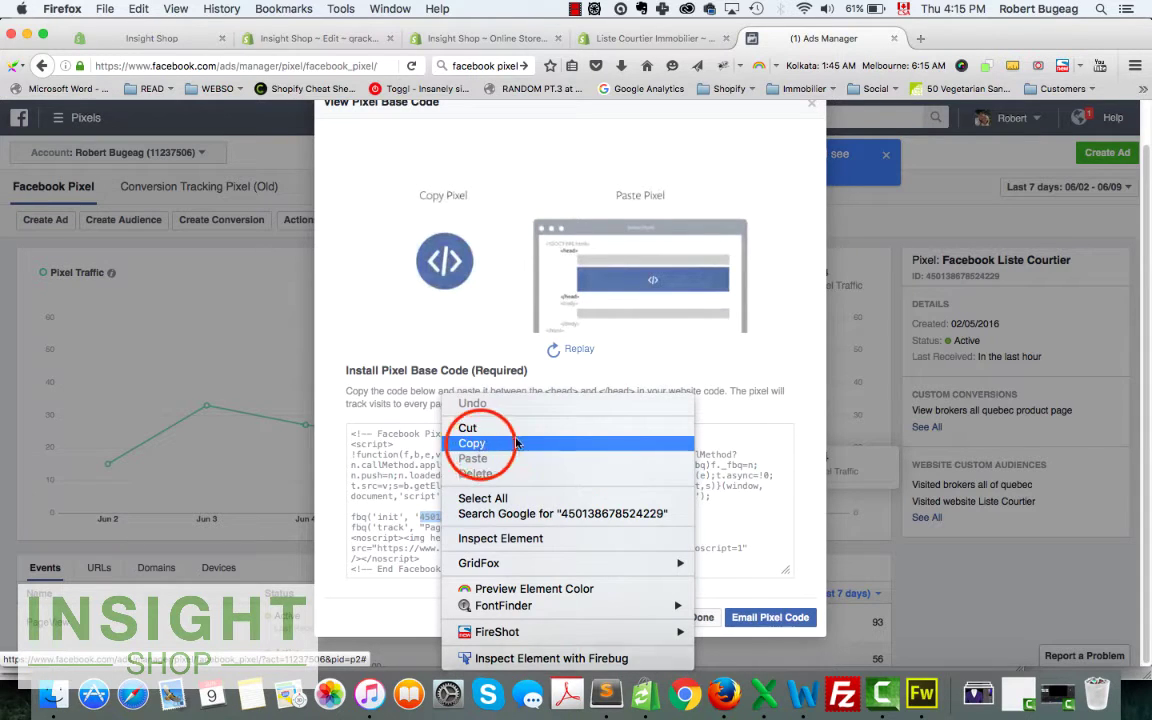
click(452, 443)
click(700, 617)
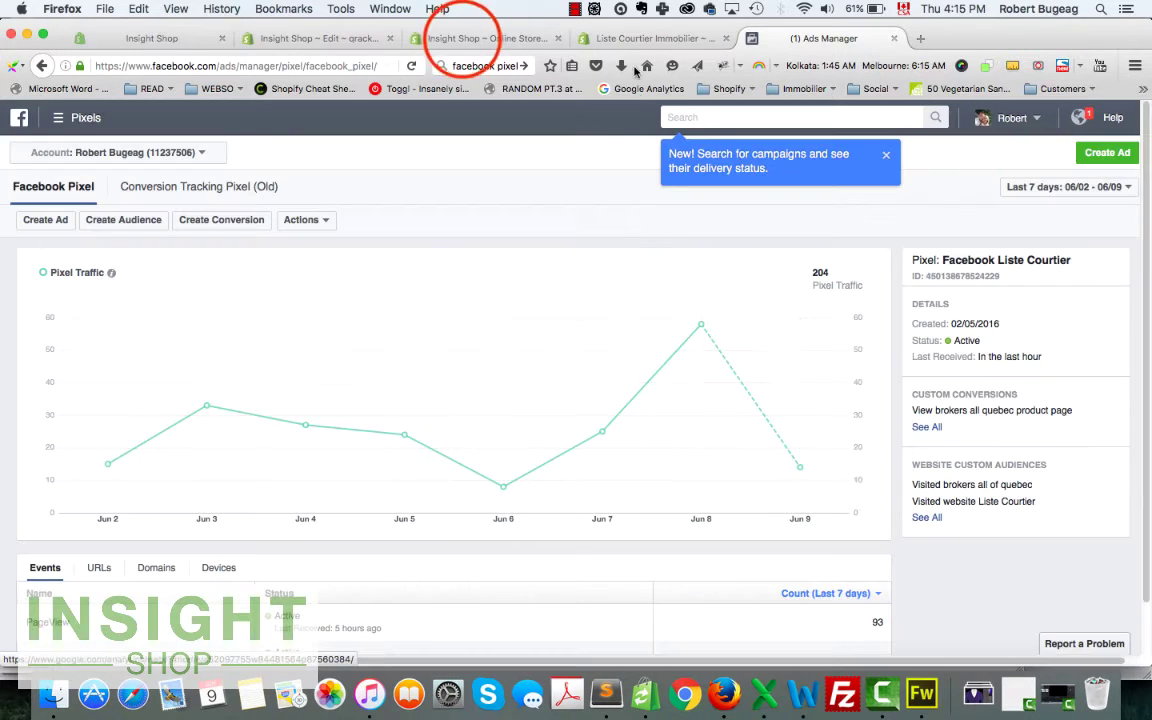
Step: Paste the copied ID into Shopify's Facebook Pixel account field and save the preferences
click(458, 40)
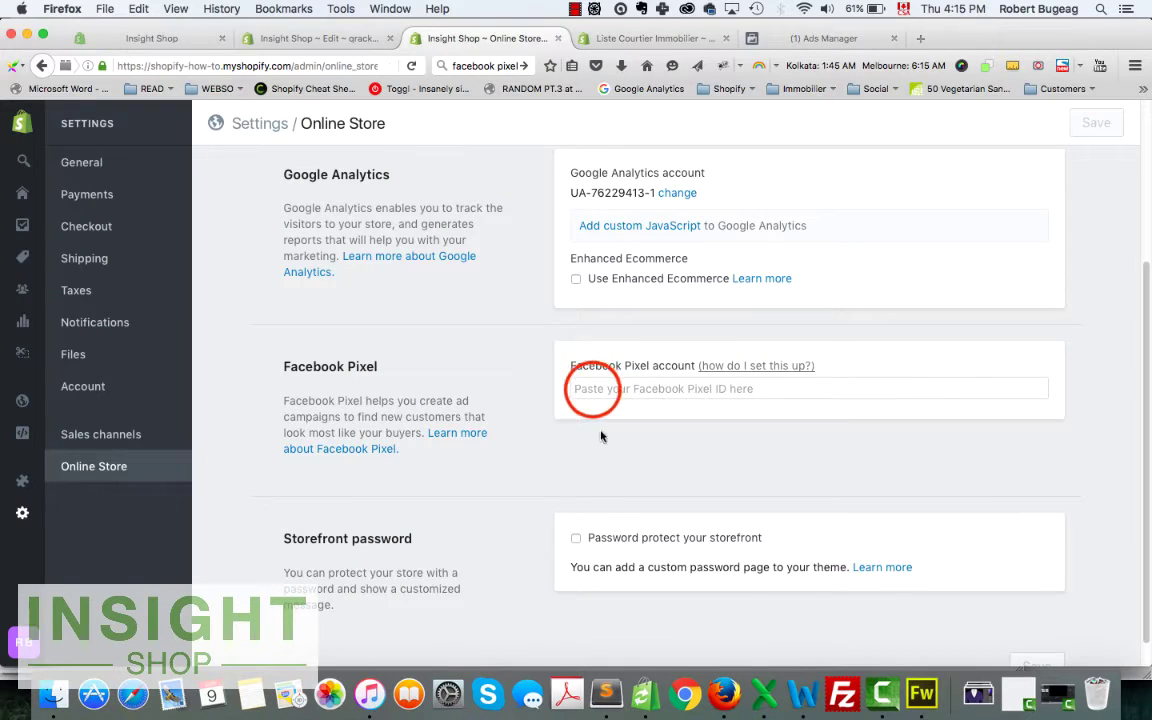
click(592, 389)
right_click(592, 389)
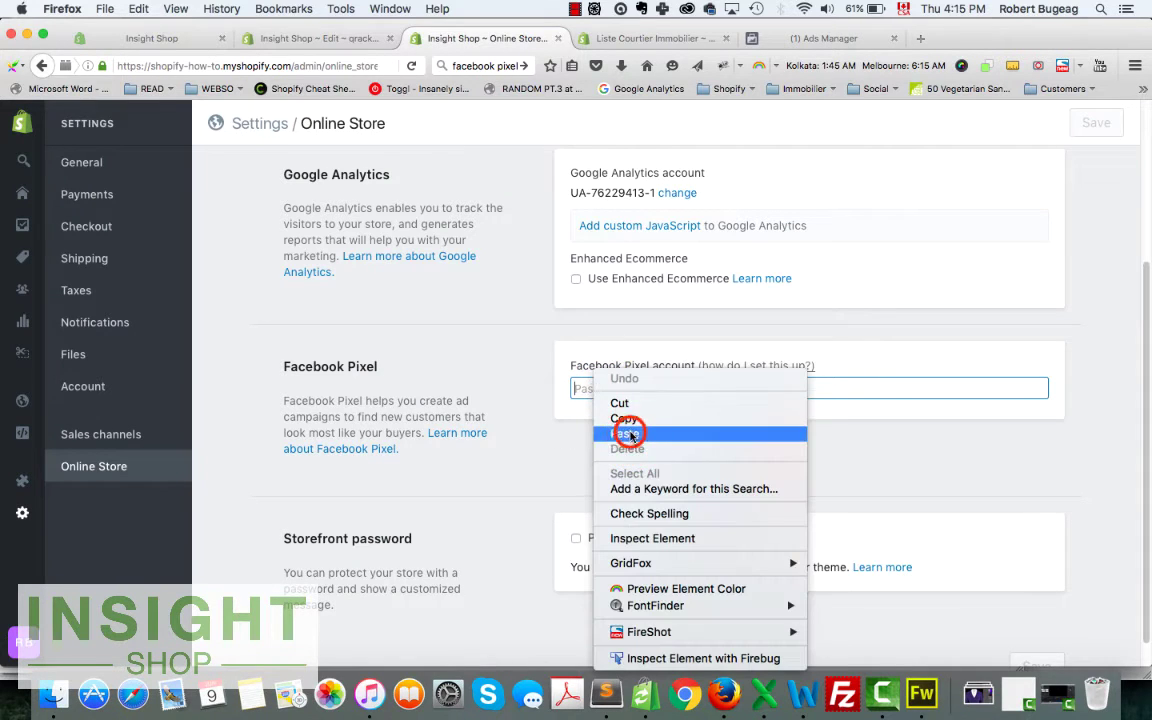
click(614, 432)
key(Return)
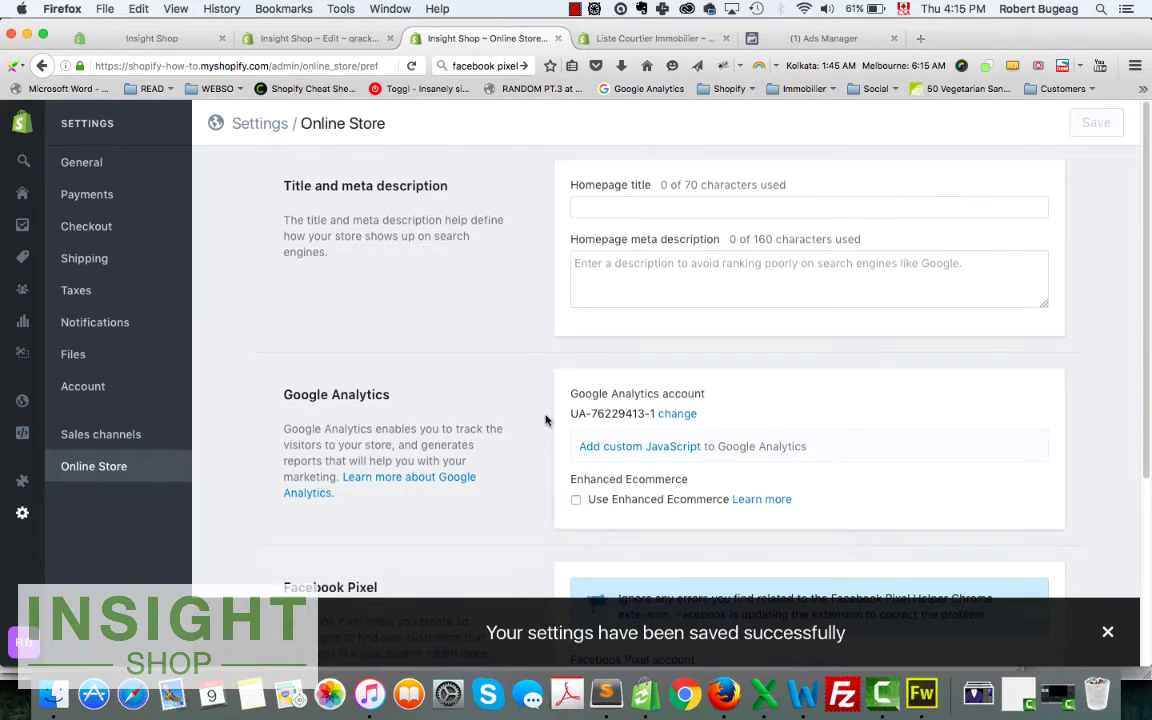
scroll(546, 420, down, 3)
scroll(546, 420, down, 2)
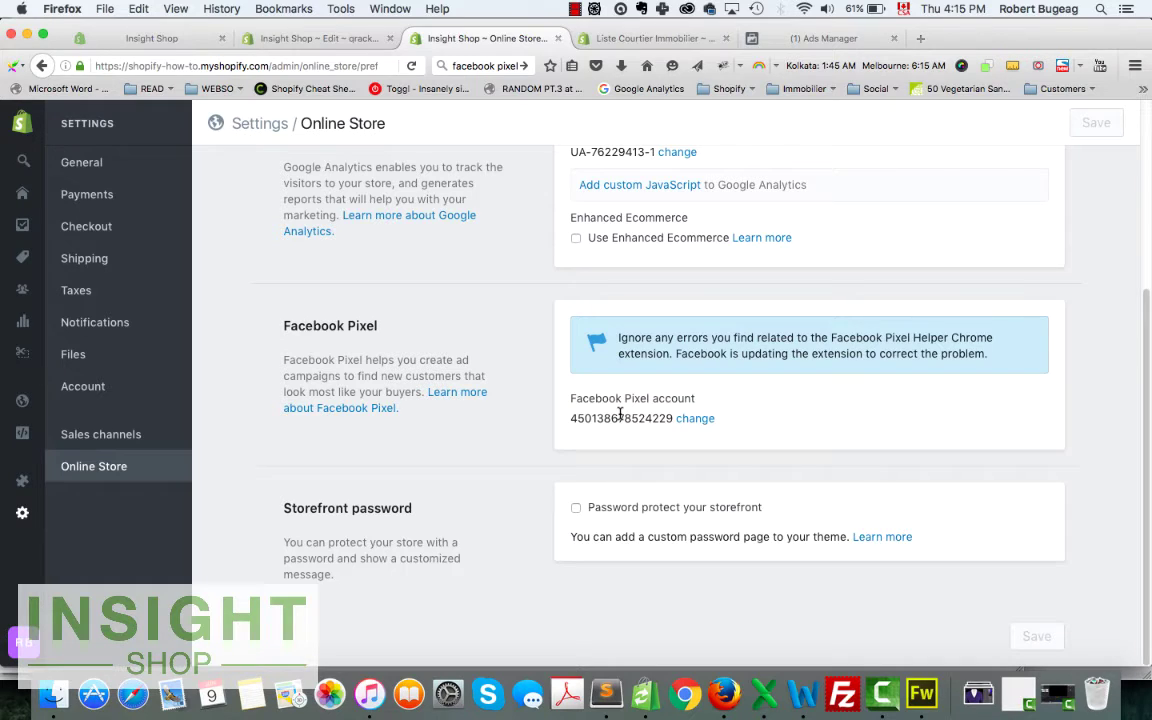
click(153, 38)
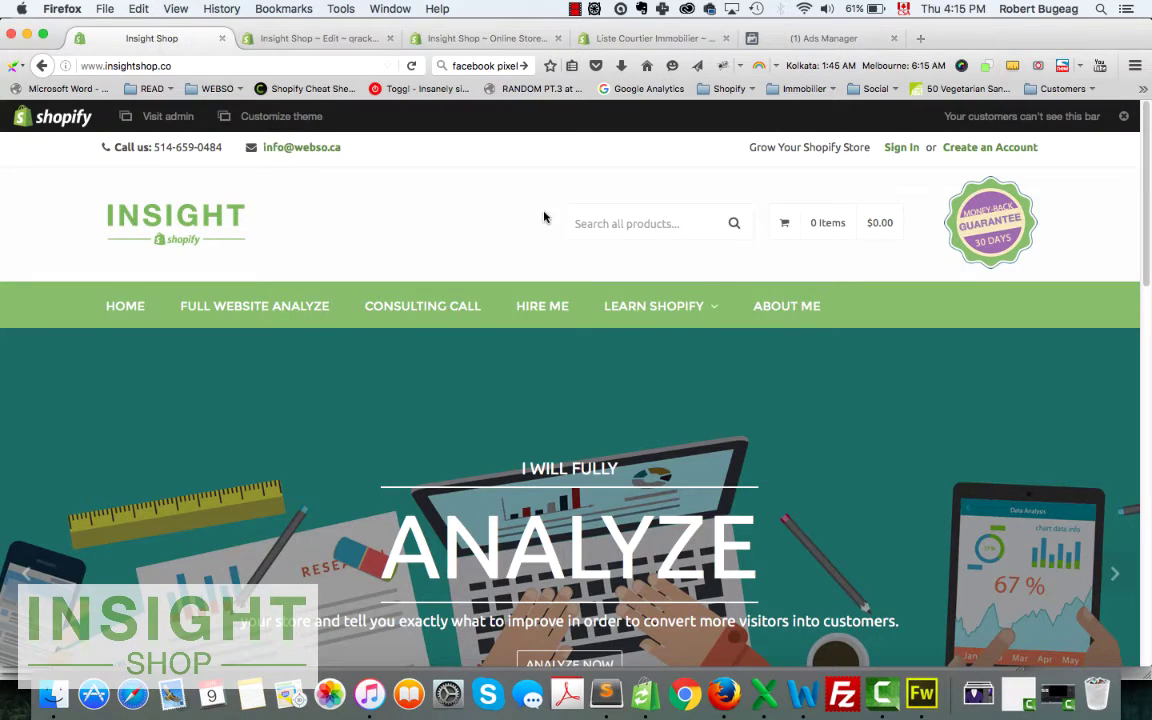
Step: Reload the Insight Shop storefront homepage and bring up its page context menu
click(410, 66)
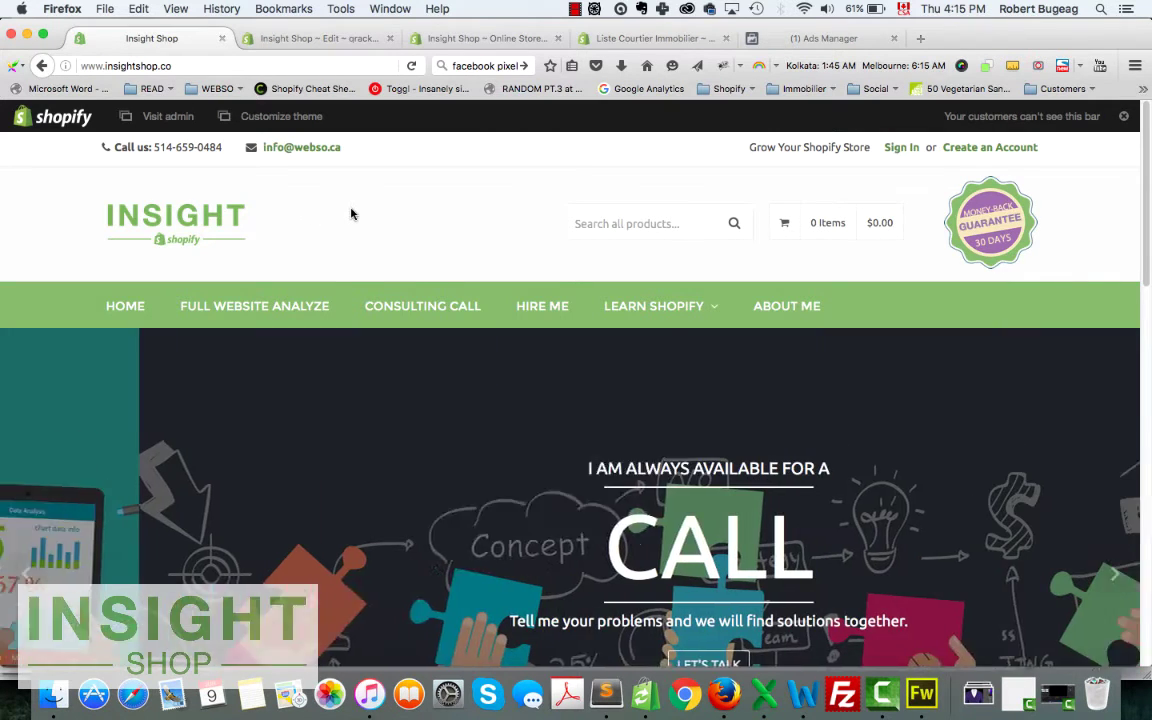
right_click(351, 213)
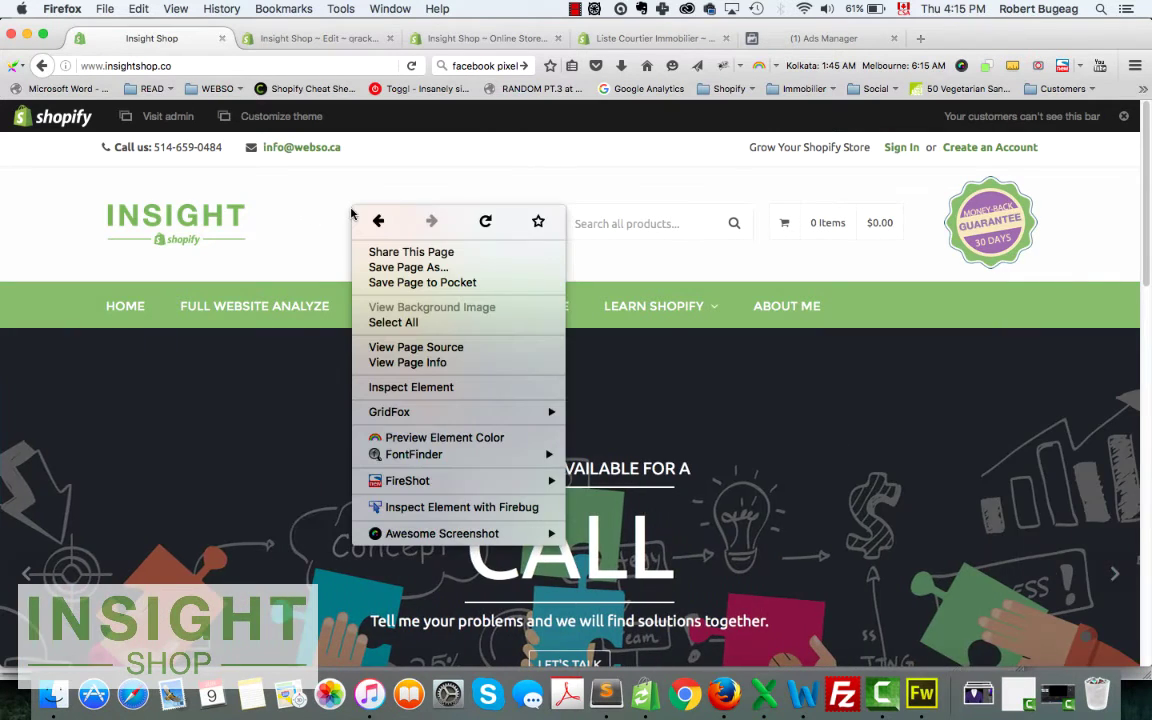
Step: Open the storefront's page source and scroll through it
click(434, 347)
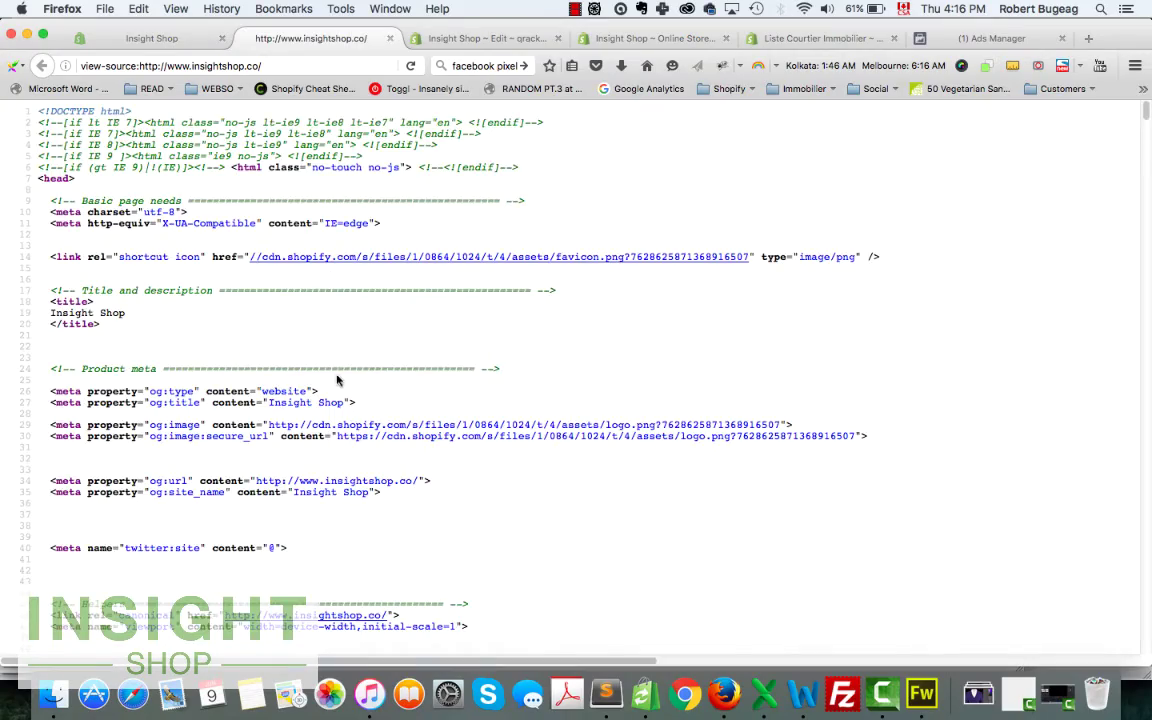
scroll(338, 383, down, 15)
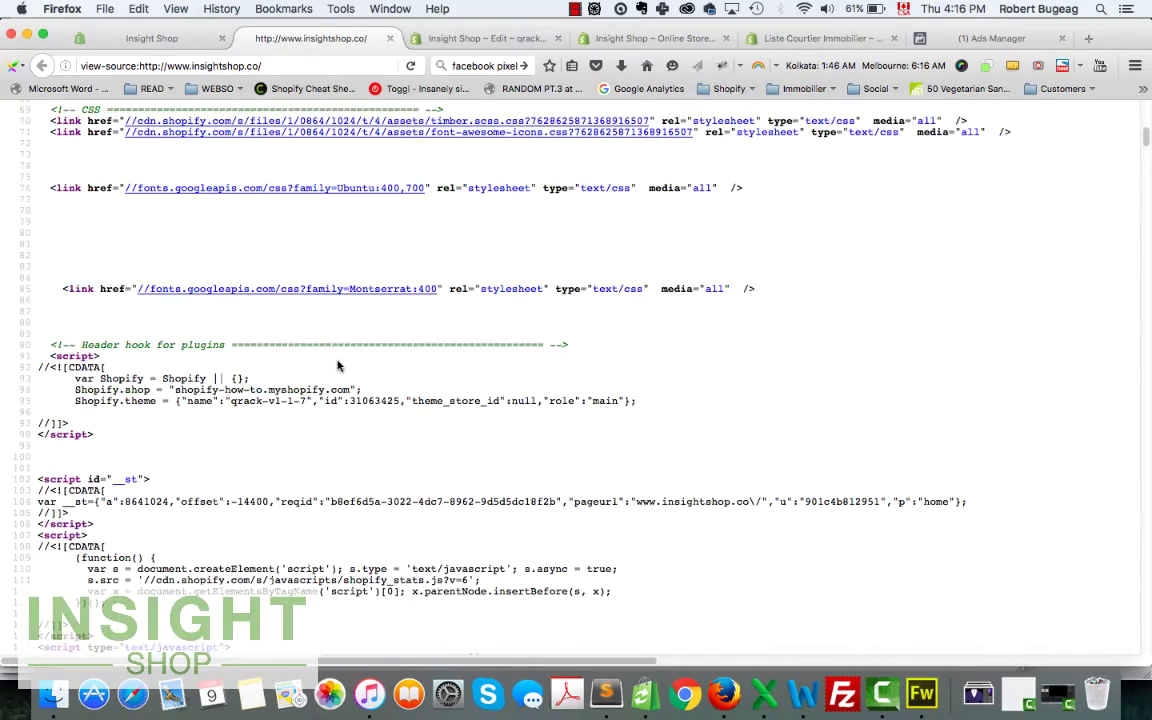
scroll(335, 370, down, 9)
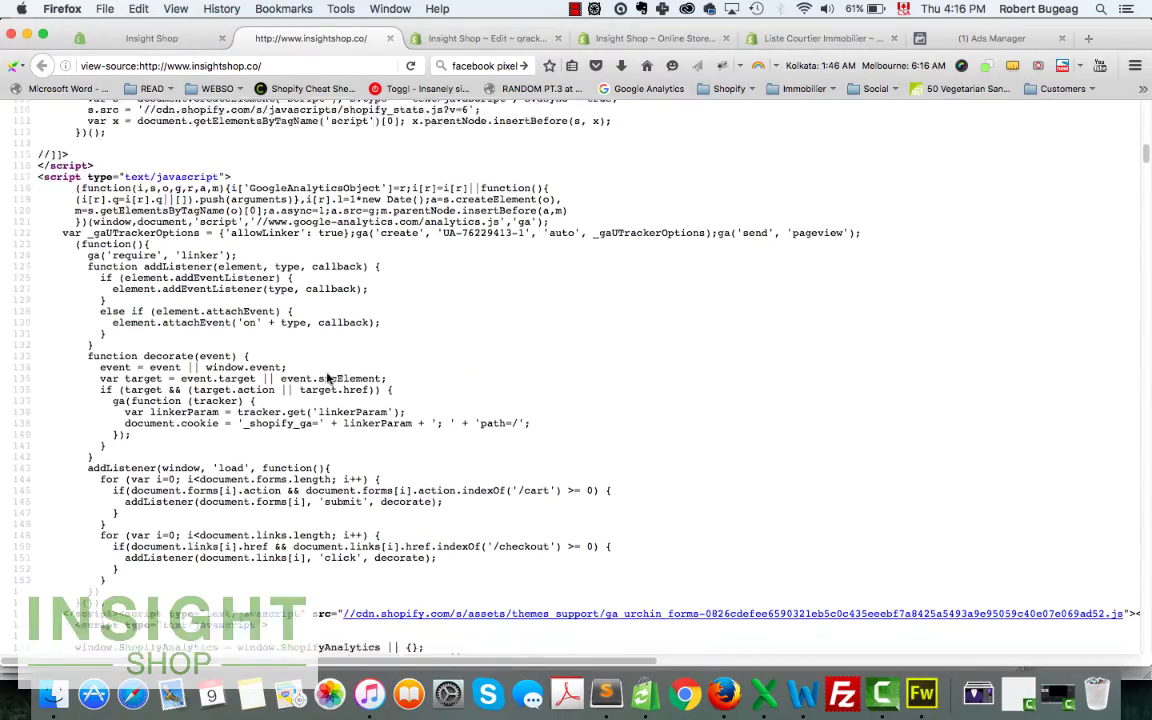
scroll(328, 378, down, 20)
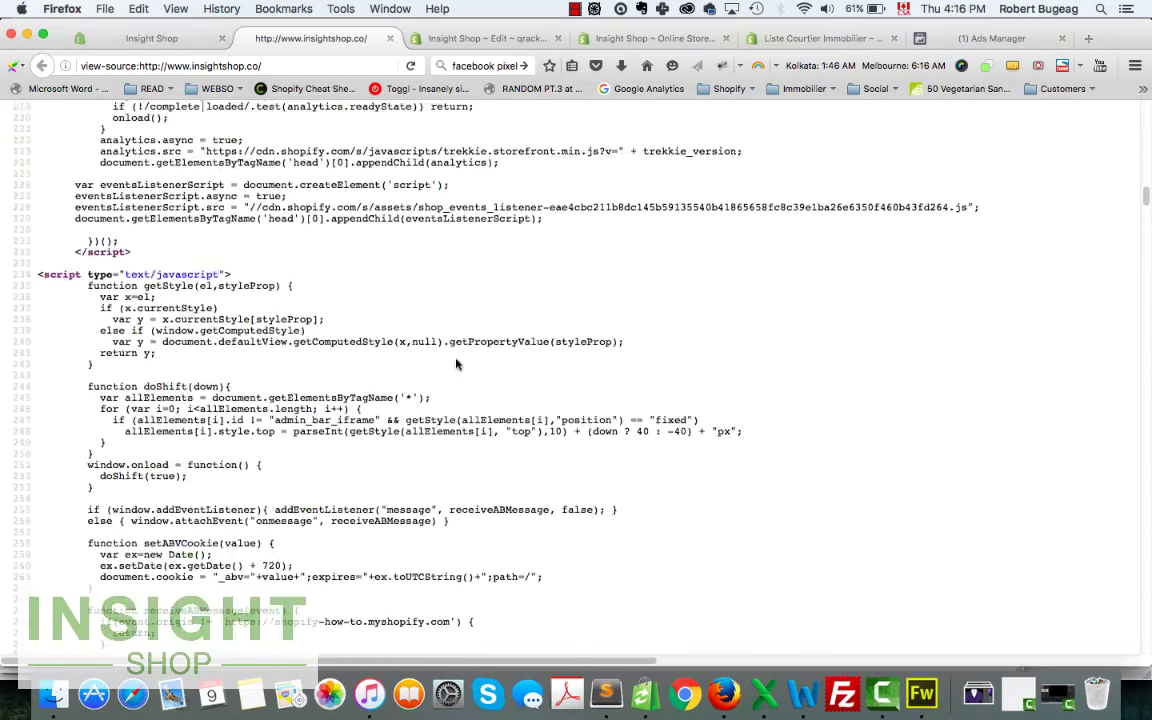
scroll(456, 364, down, 11)
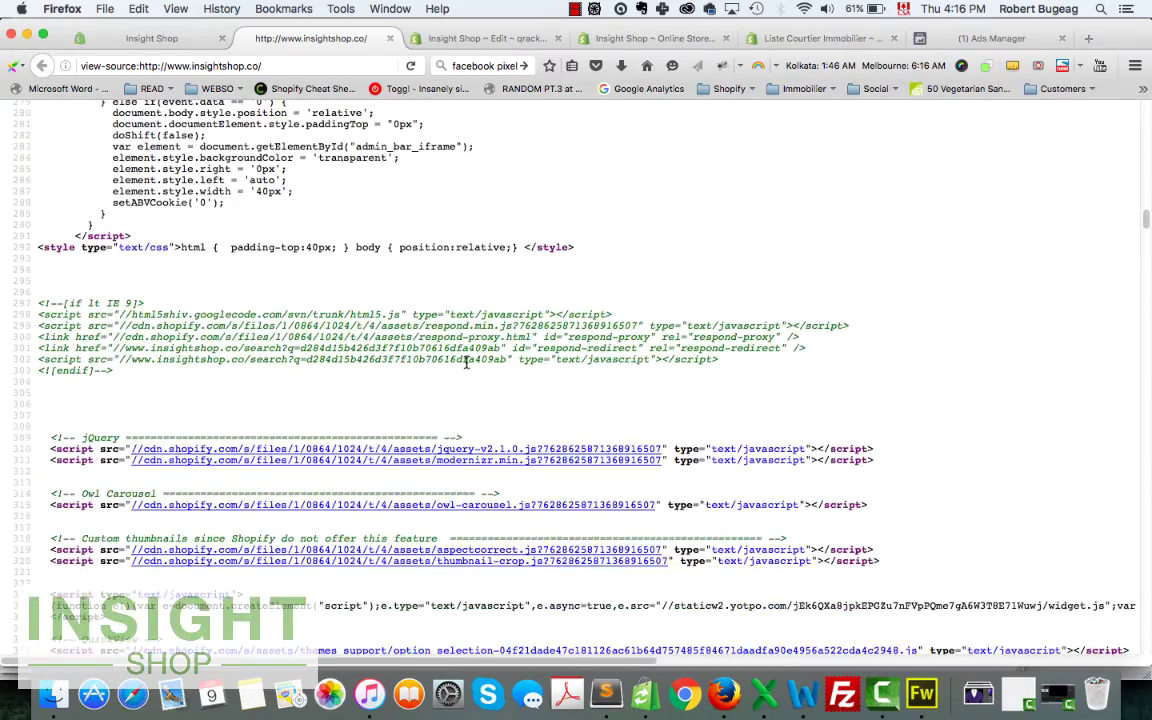
scroll(466, 364, down, 6)
scroll(211, 416, up, 1)
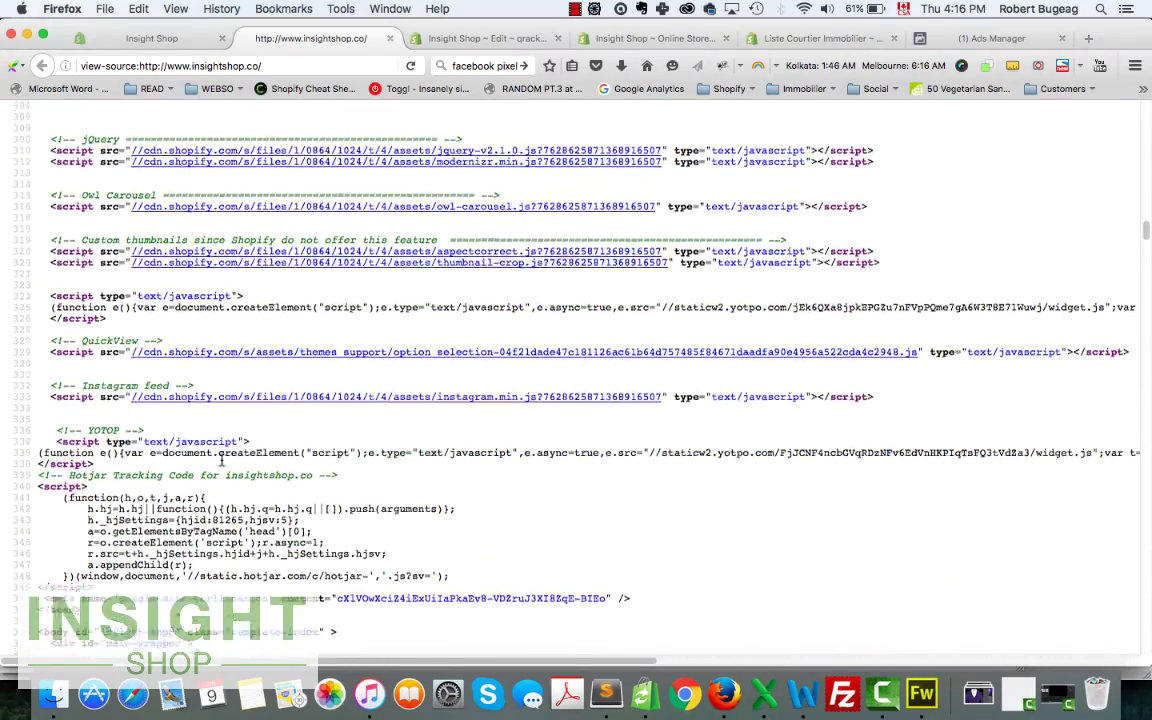
scroll(216, 464, down, 4)
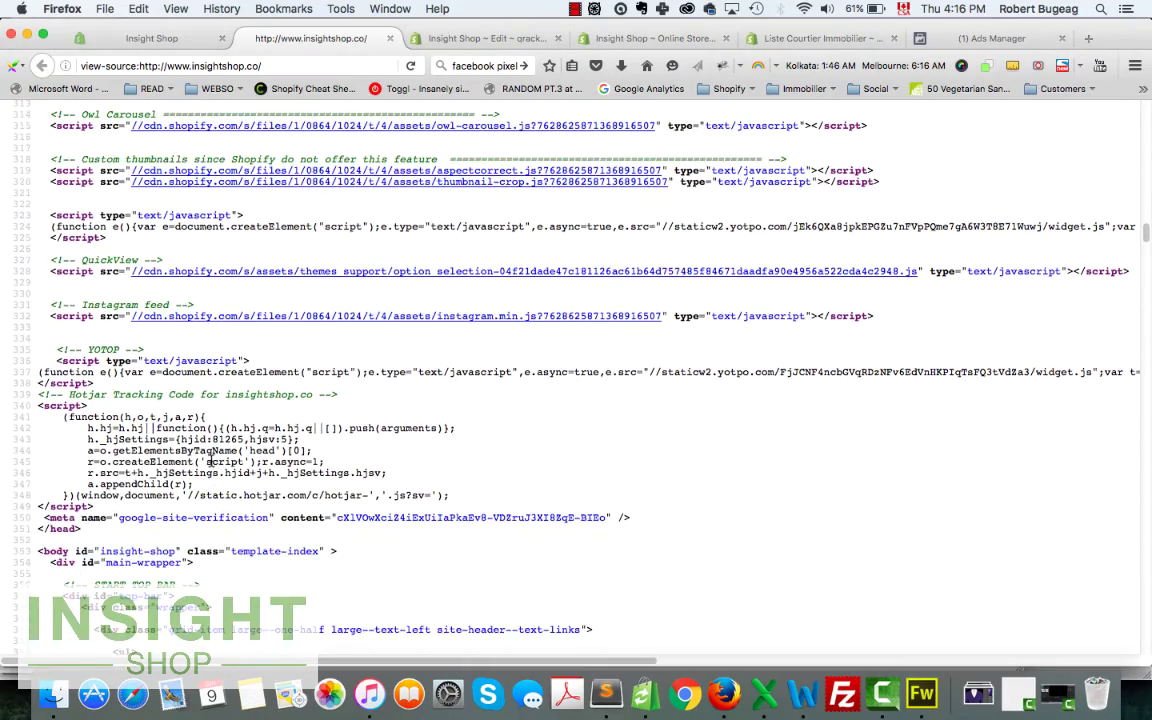
scroll(383, 439, up, 10)
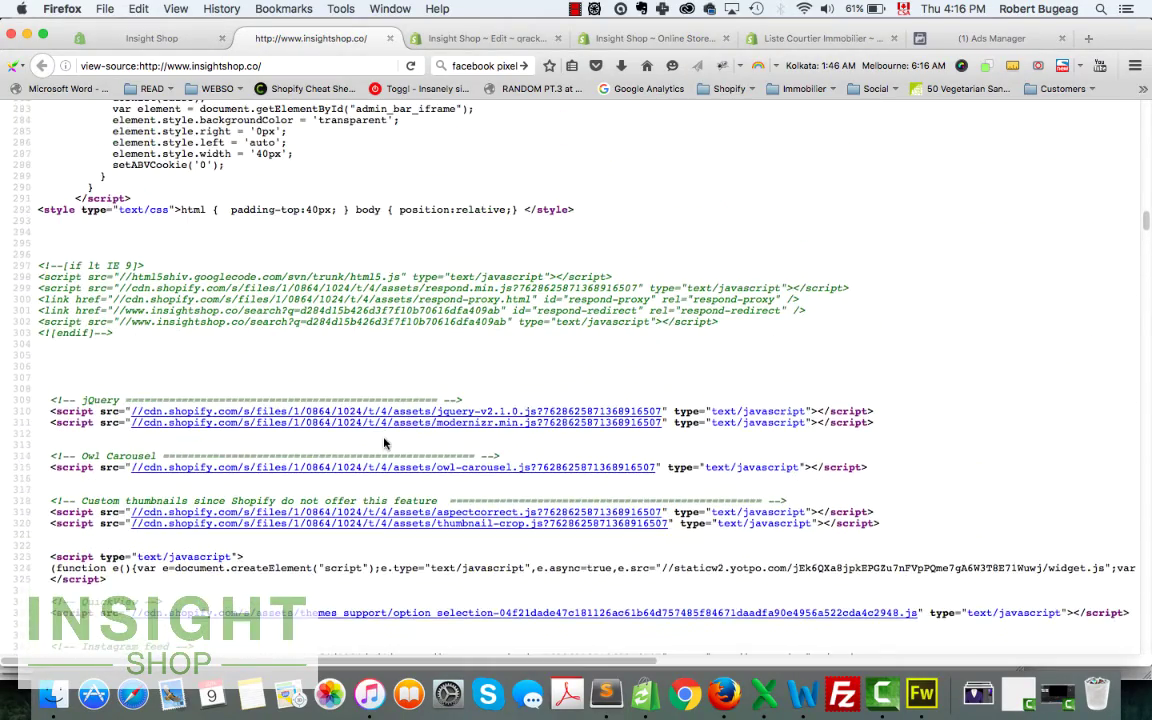
Step: Search the source for 'facebo' and select the Facebook Pixel pixelId on line 197
key(ctrl+f)
text(facebook pixel)
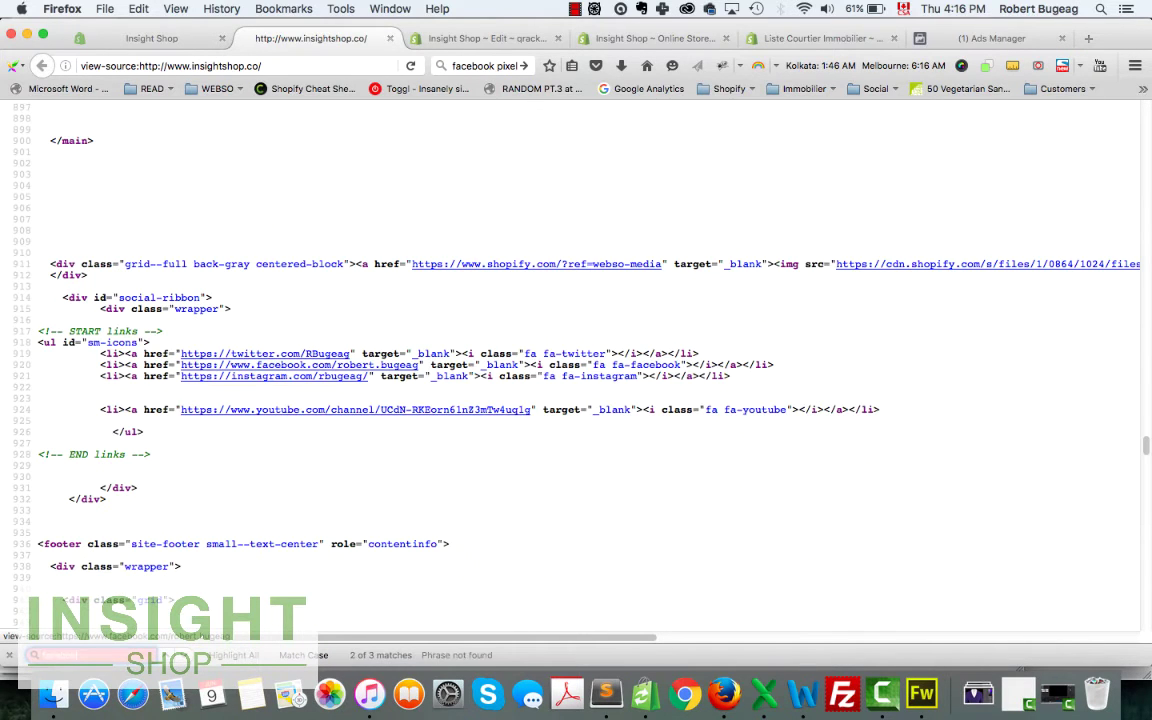
key(BackSpace)
key(BackSpace)
key(BackSpace)
key(BackSpace)
key(BackSpace)
text(bo)
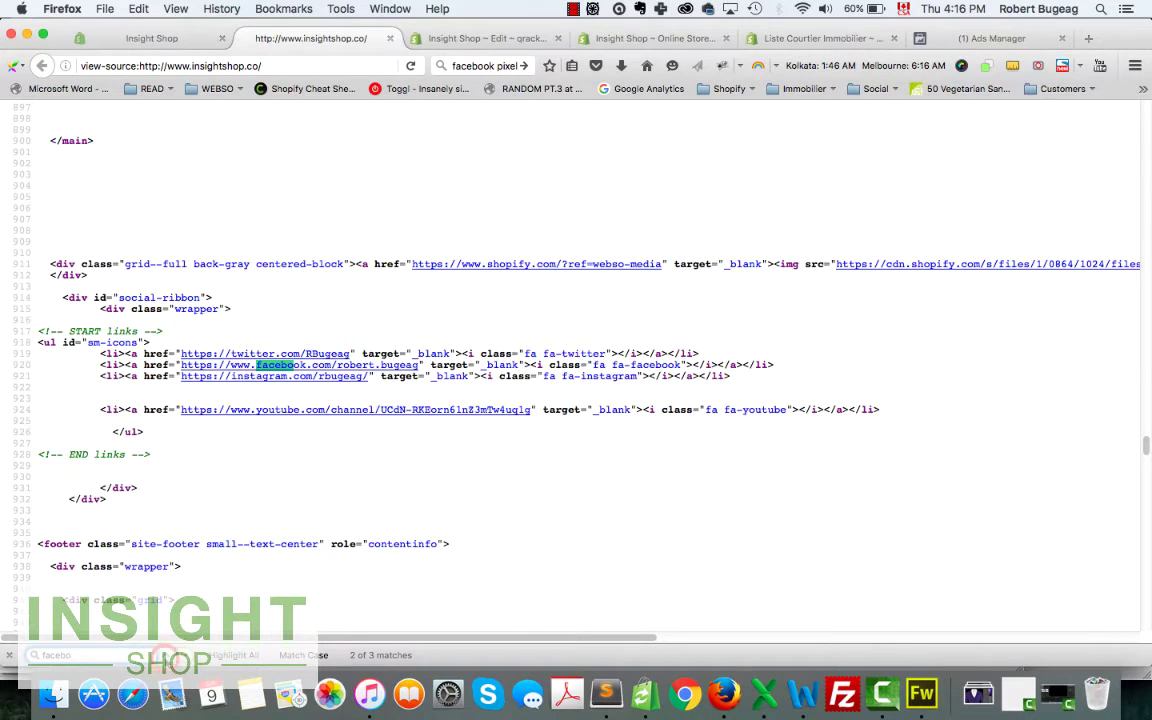
key(shift+Return)
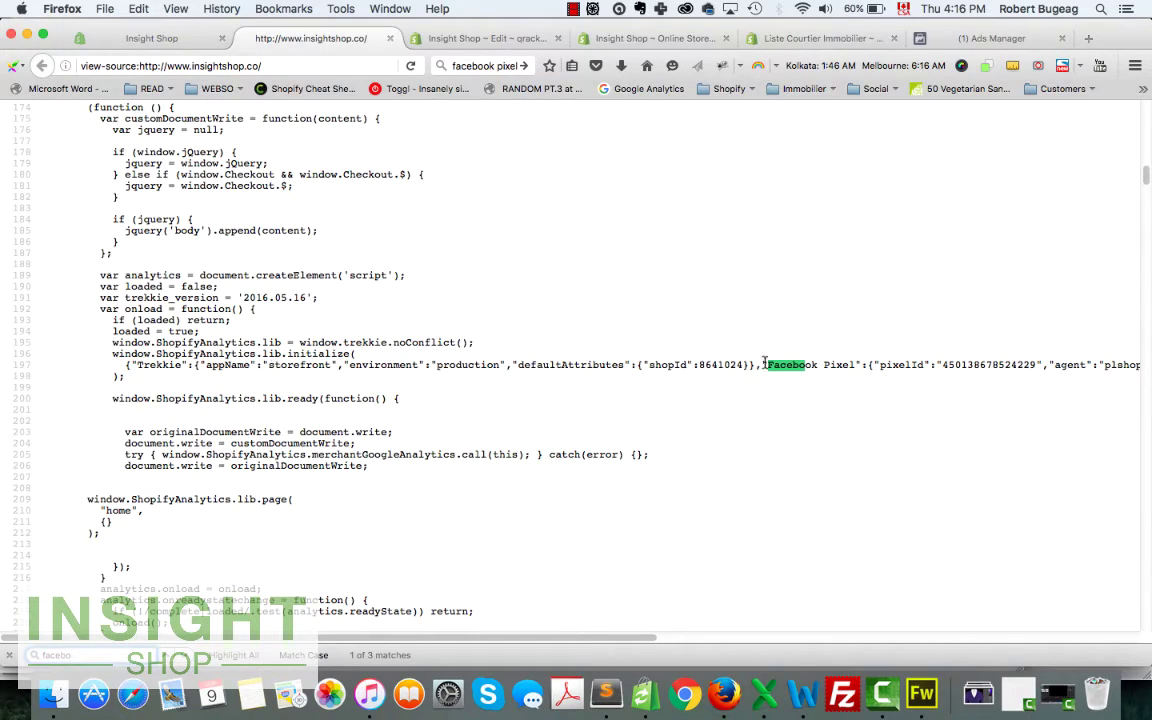
double_click(990, 365)
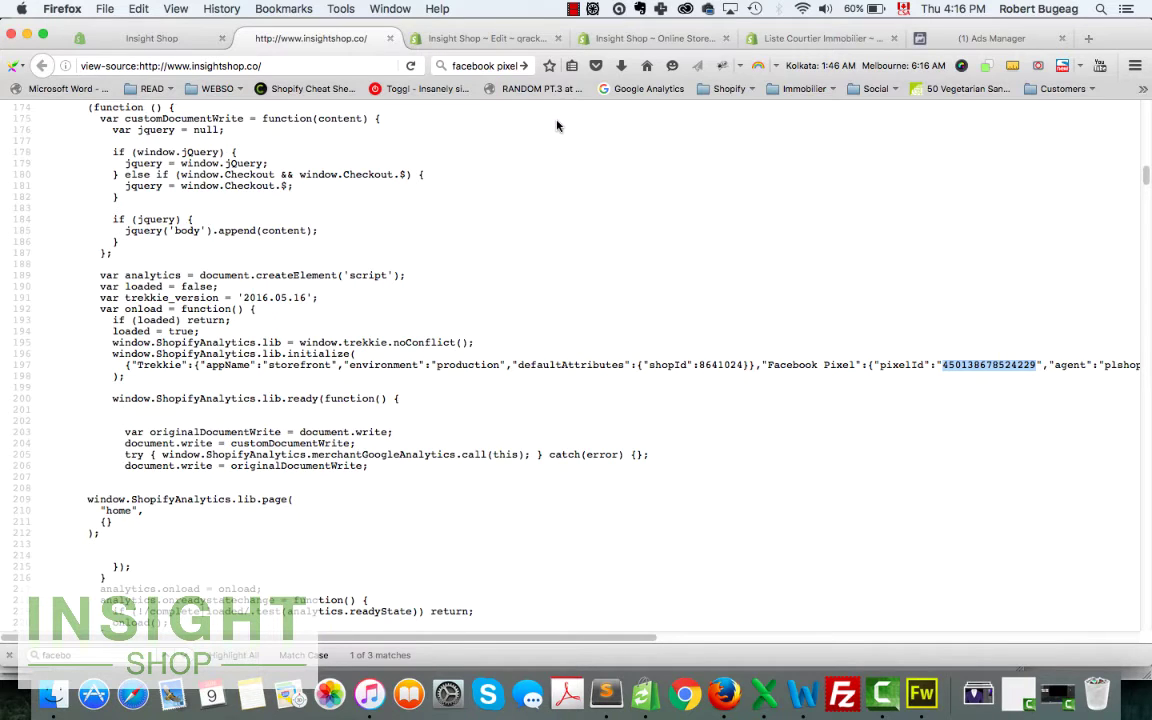
Step: Switch to the Facebook tab to reach Business Manager's Create Your New Business Manager Account dialog
click(950, 38)
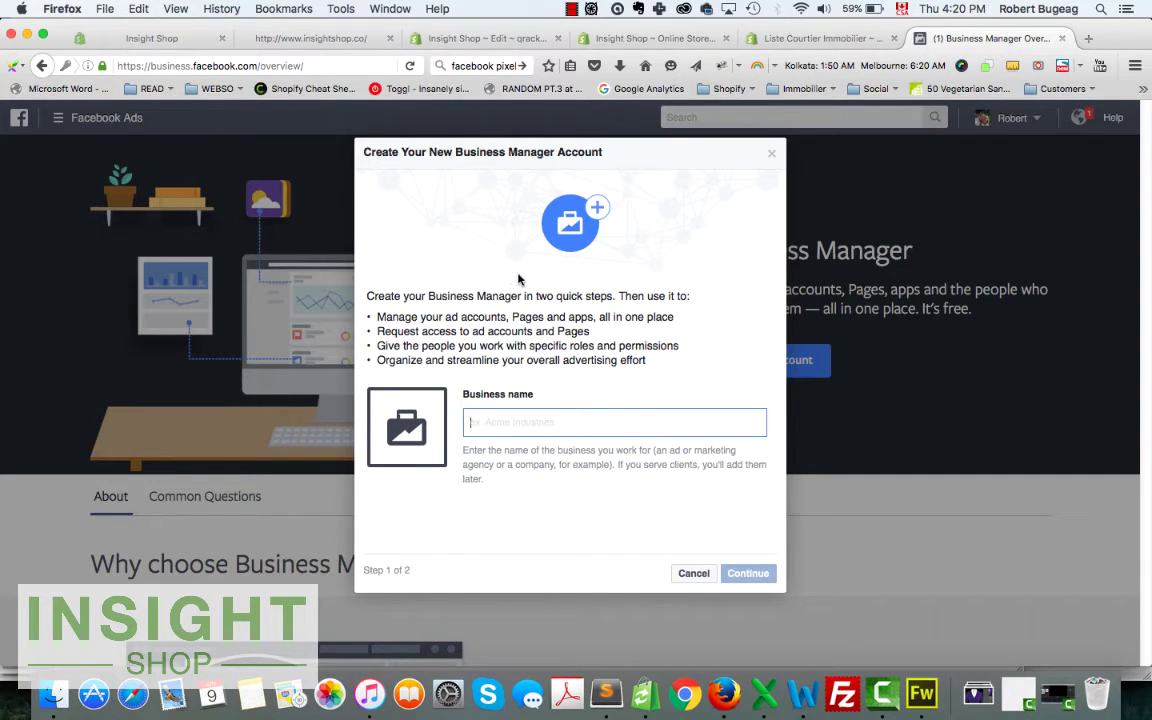
Step: Create the business 'Webso Media Inc.' using the suggested business e-mail address
text(Webso Media Inc.)
click(748, 573)
text(info)
key(Down)
key(Return)
click(754, 573)
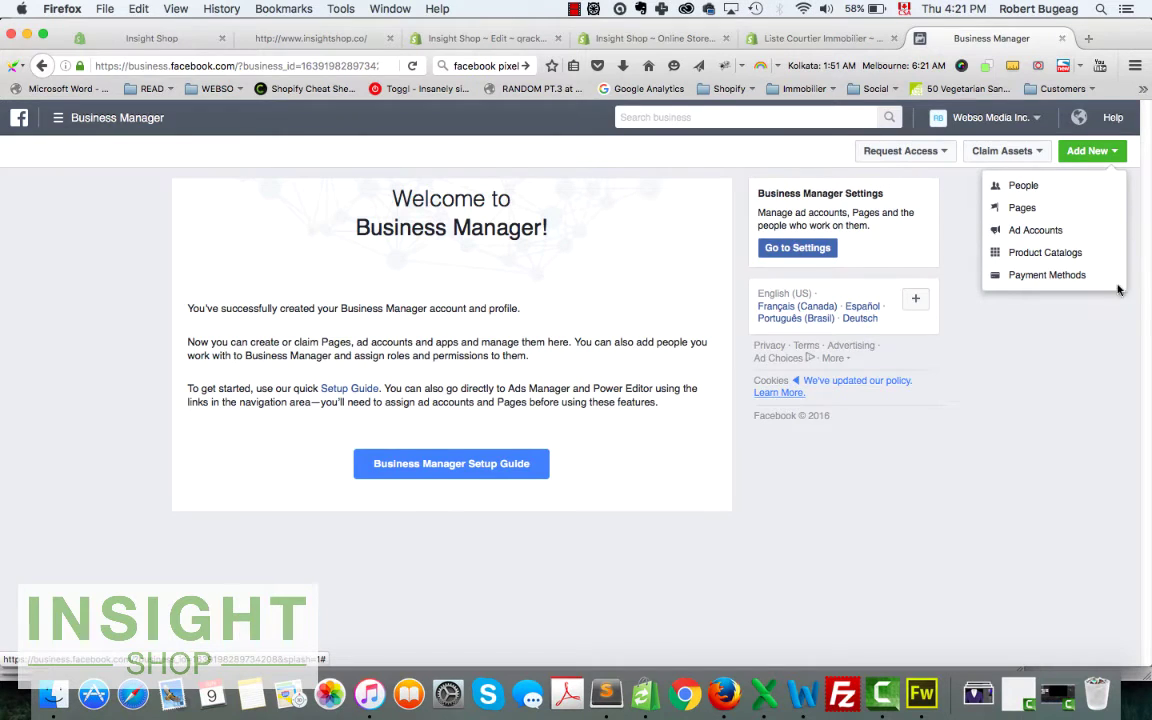
Step: Add a new ad account 'Webso Test' in America/Chicago time zone, skipping adding people
click(1032, 230)
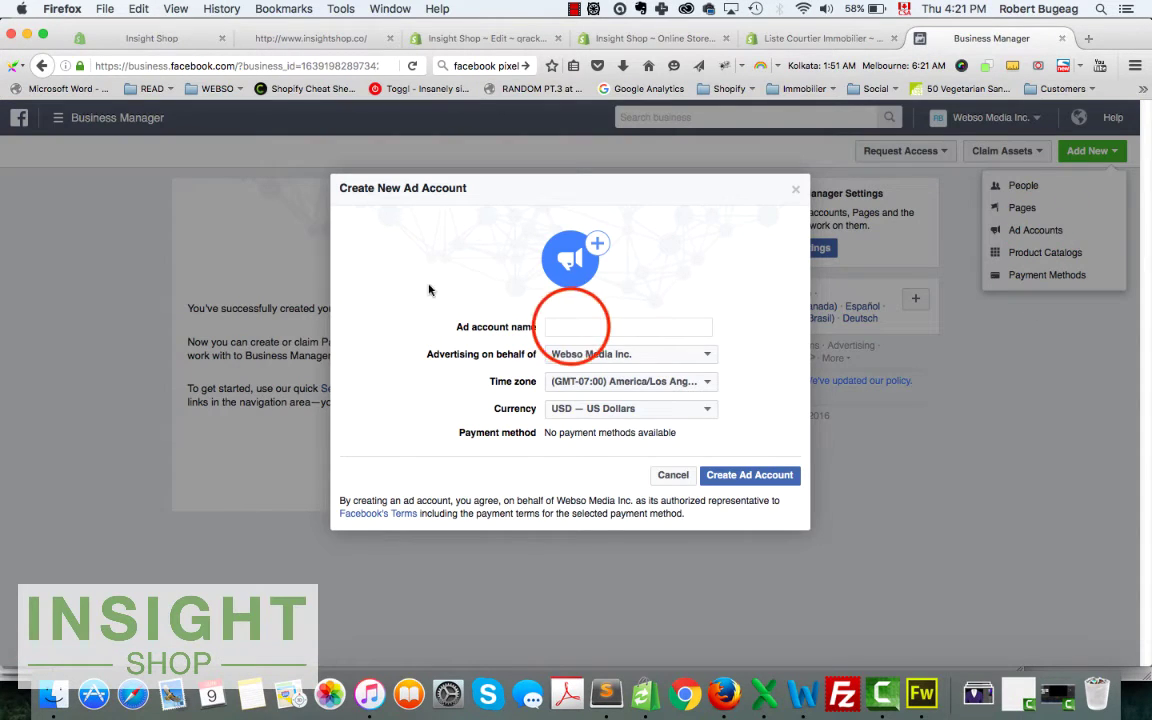
click(571, 326)
text(Webso Test)
click(560, 388)
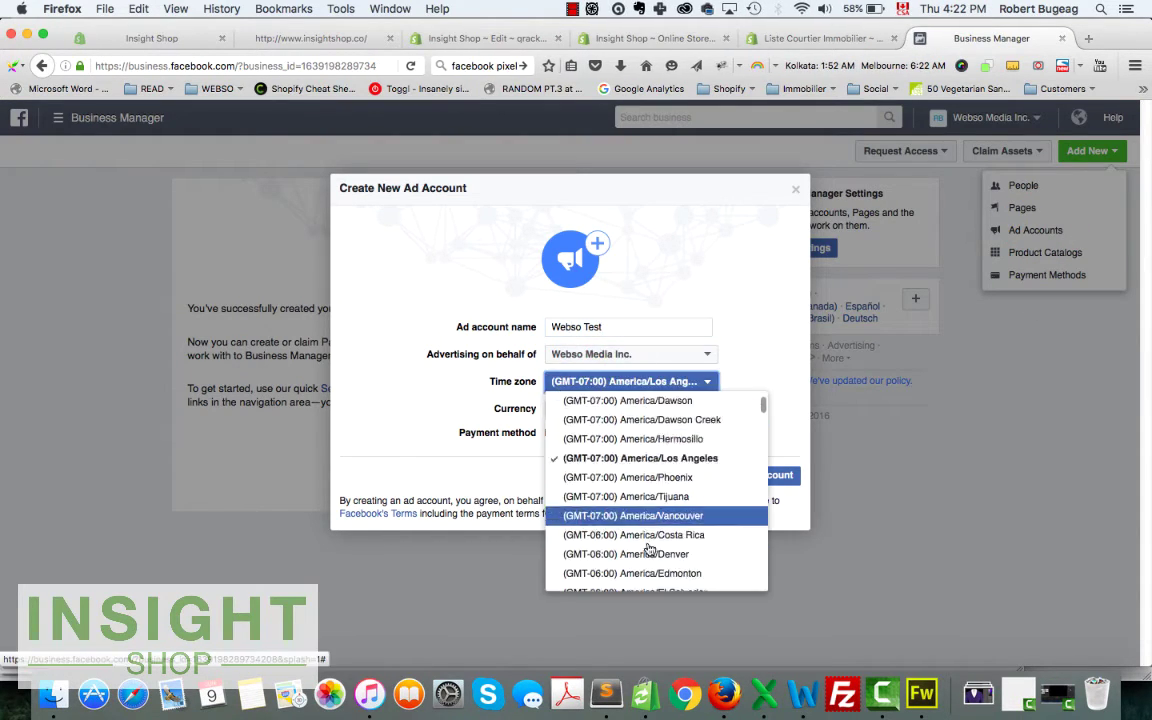
scroll(650, 548, down, 5)
click(654, 449)
click(748, 471)
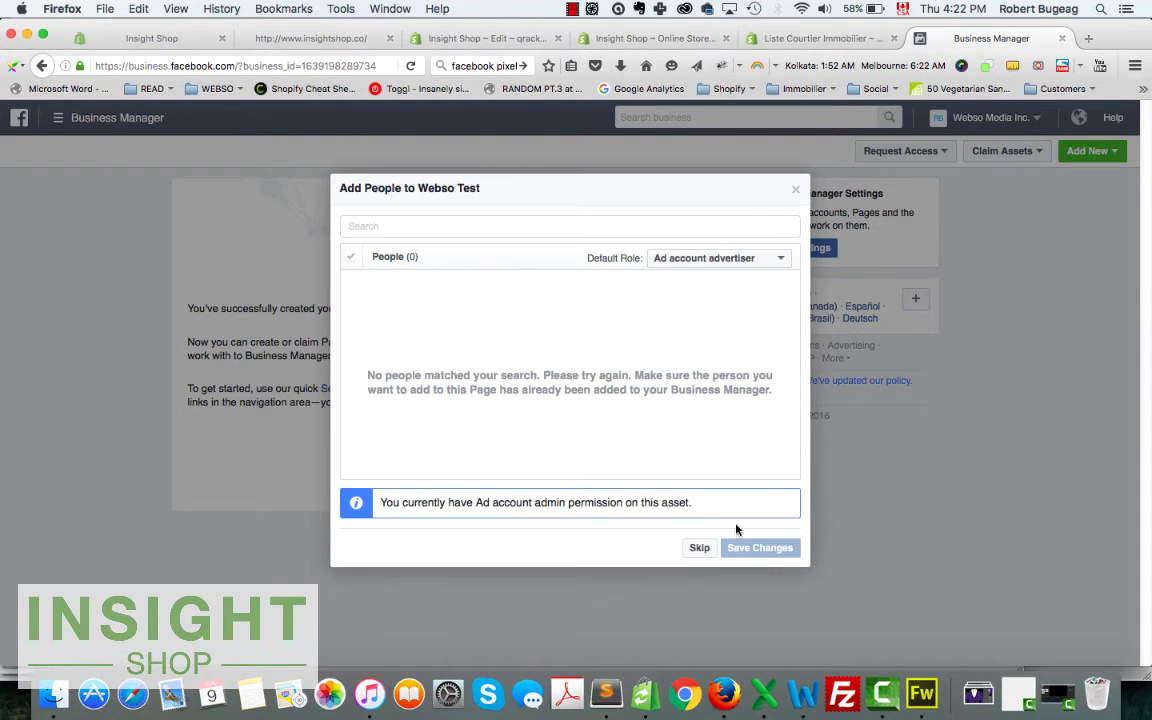
click(699, 547)
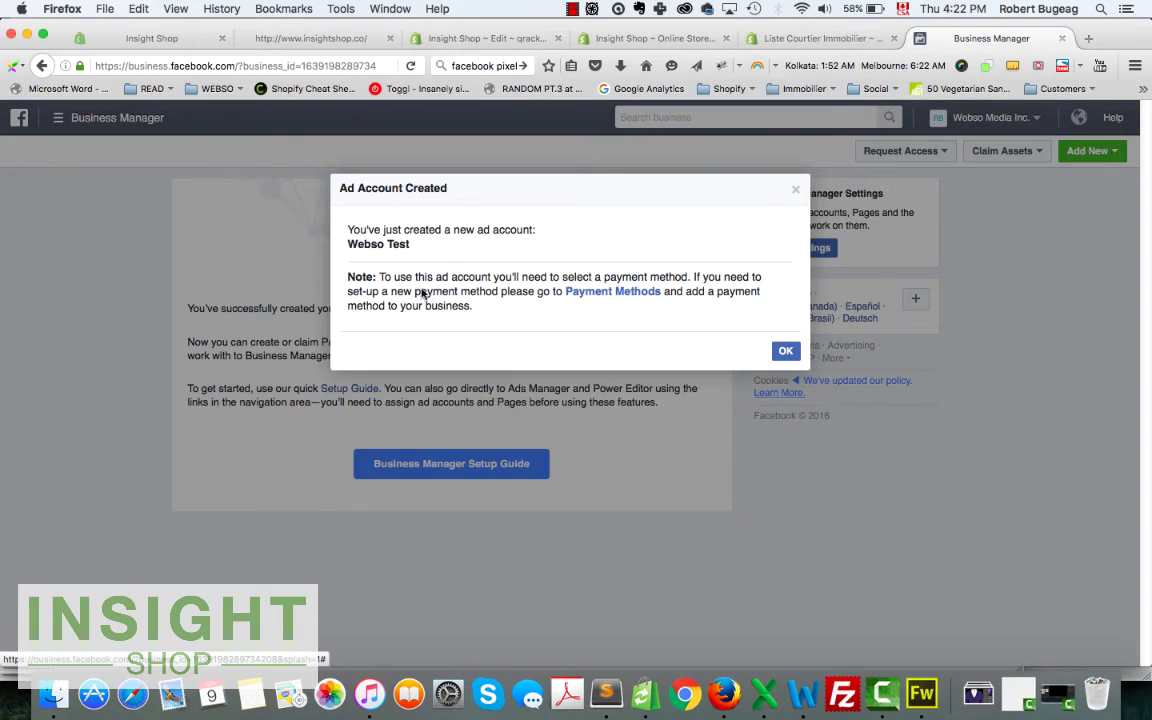
click(785, 351)
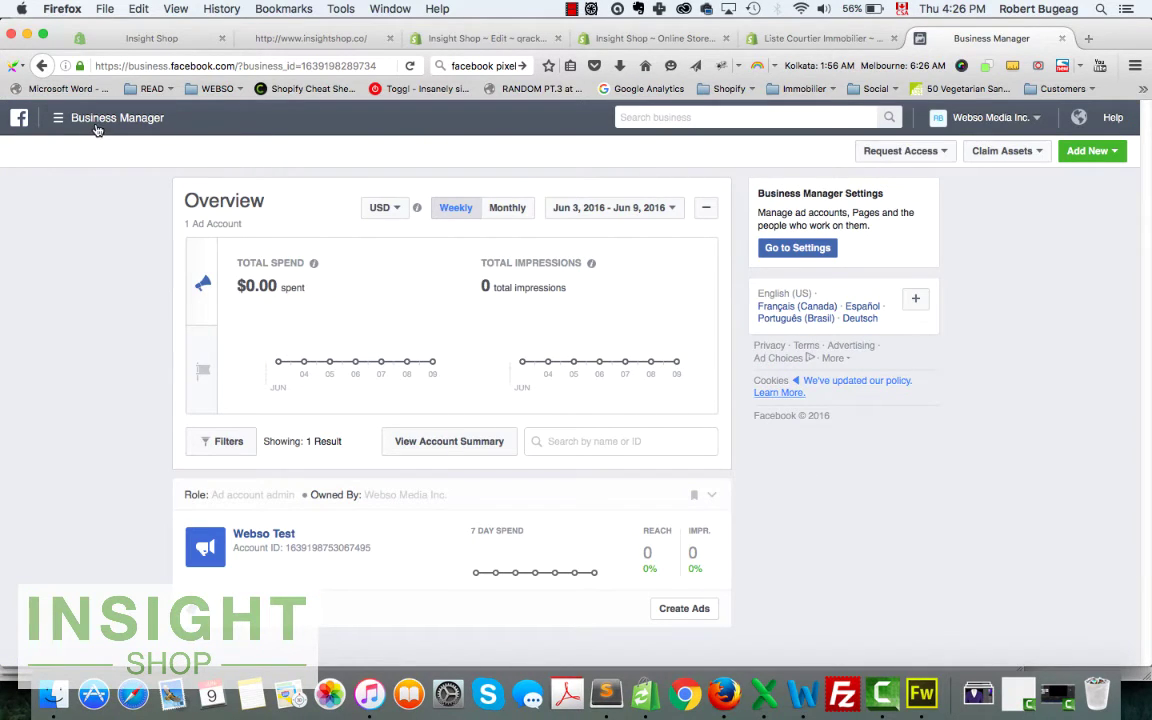
Step: Visit Ads Manager from All Tools, go back, and reopen the All Tools list
click(58, 118)
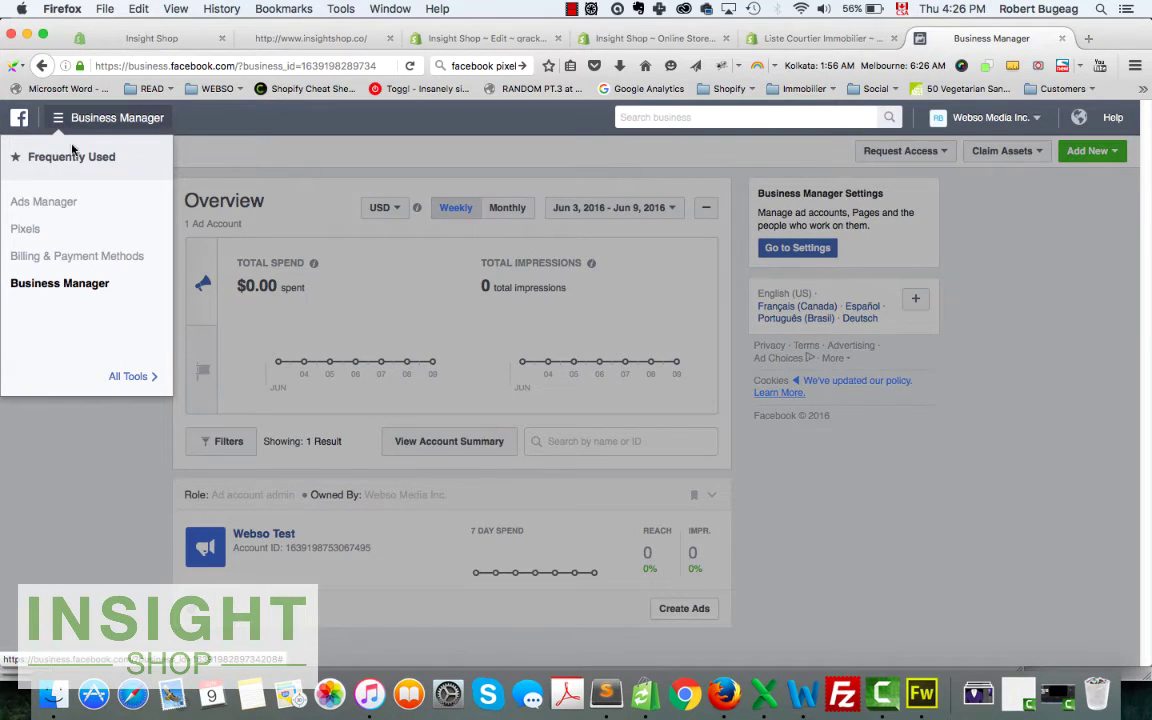
click(133, 377)
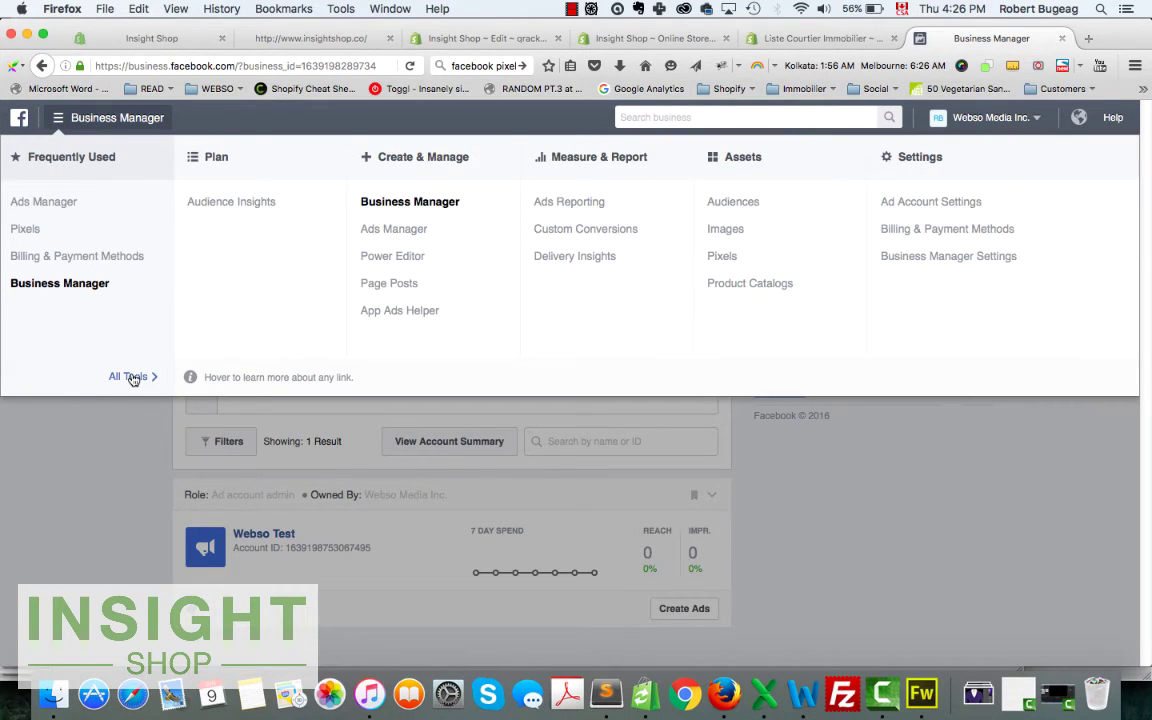
click(390, 231)
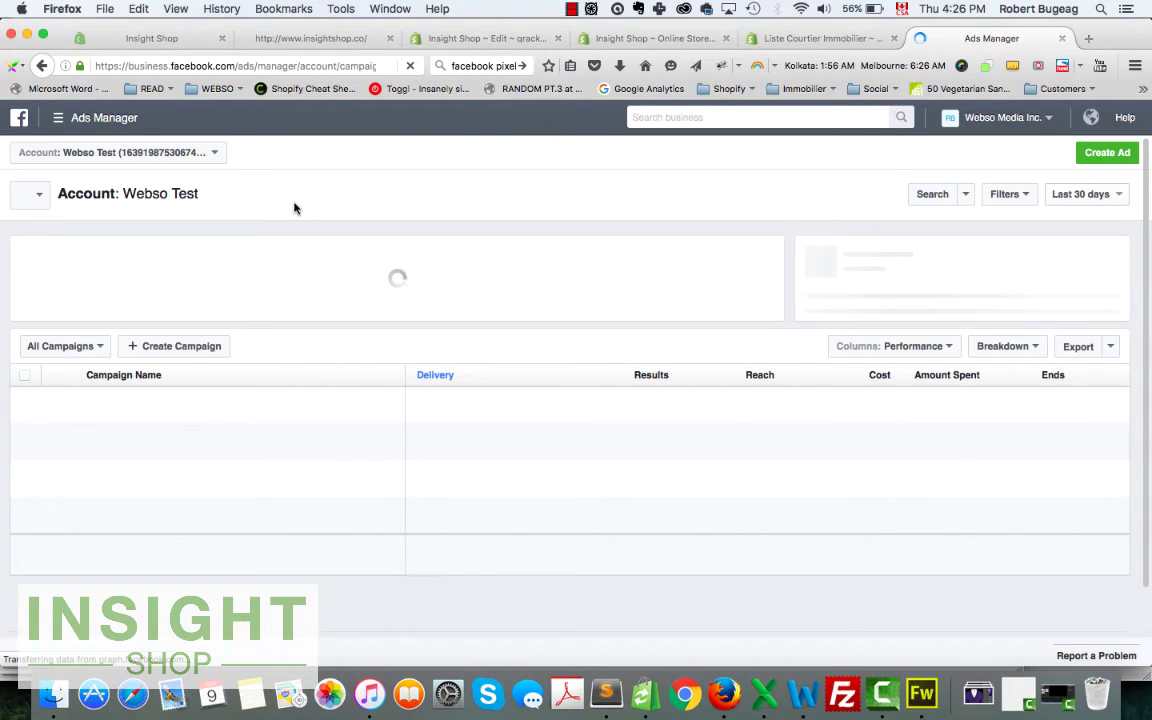
click(42, 66)
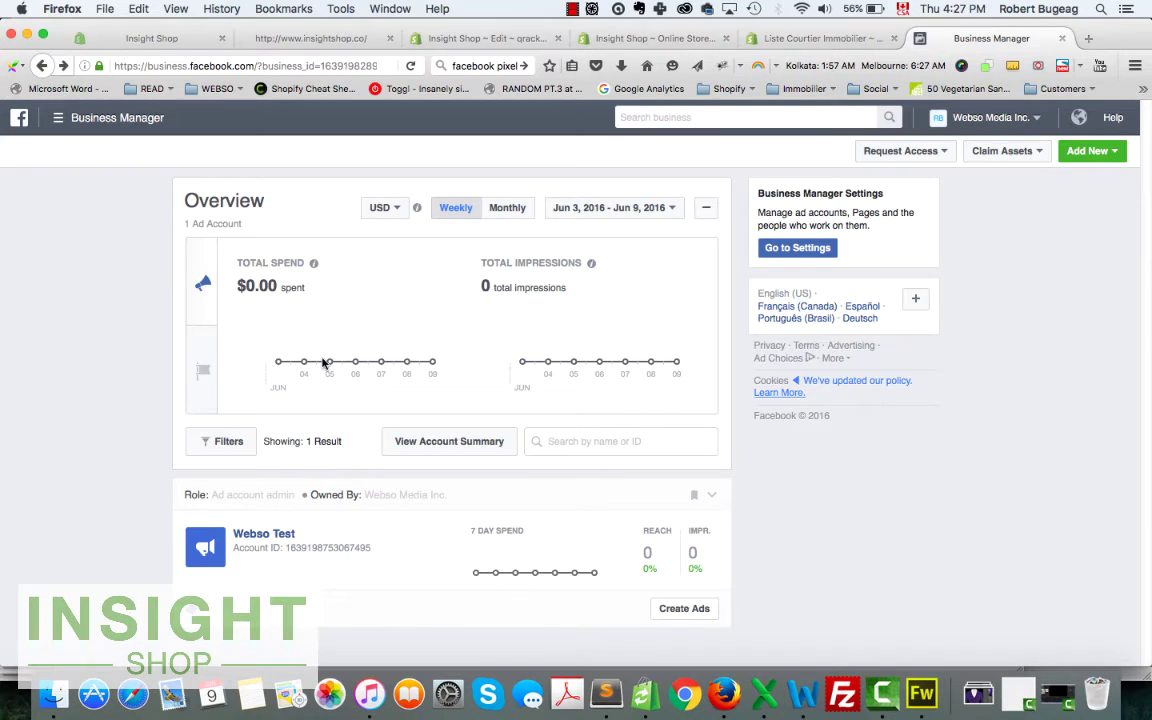
click(65, 118)
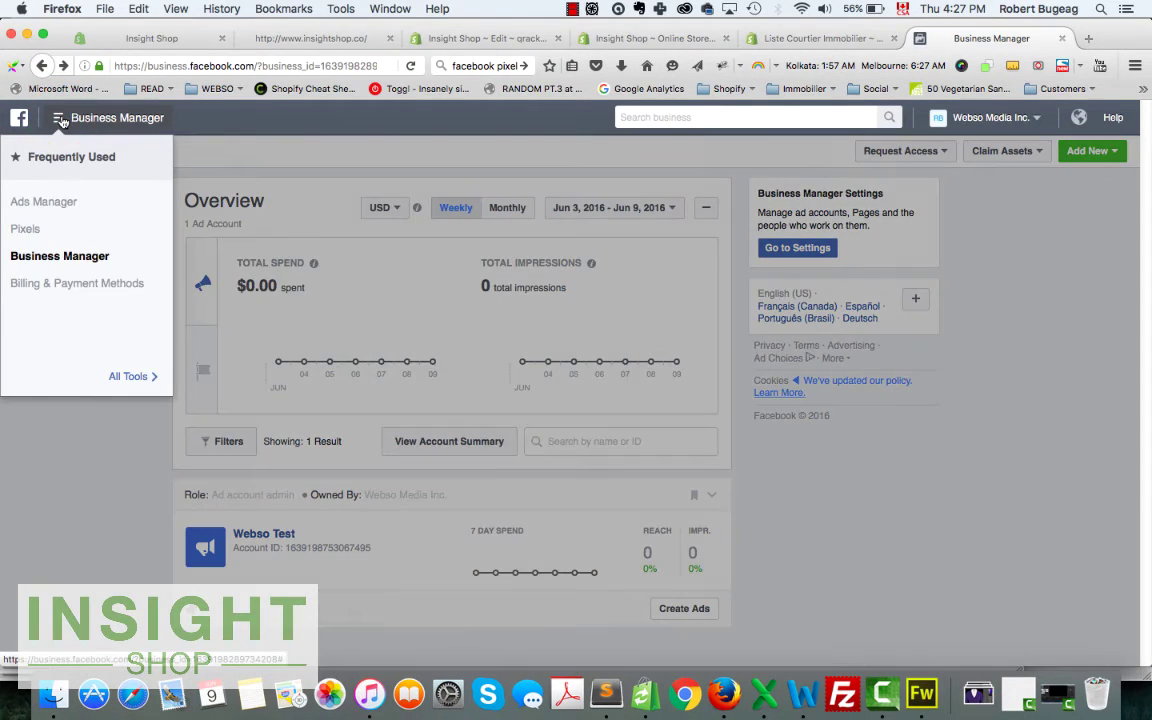
click(117, 378)
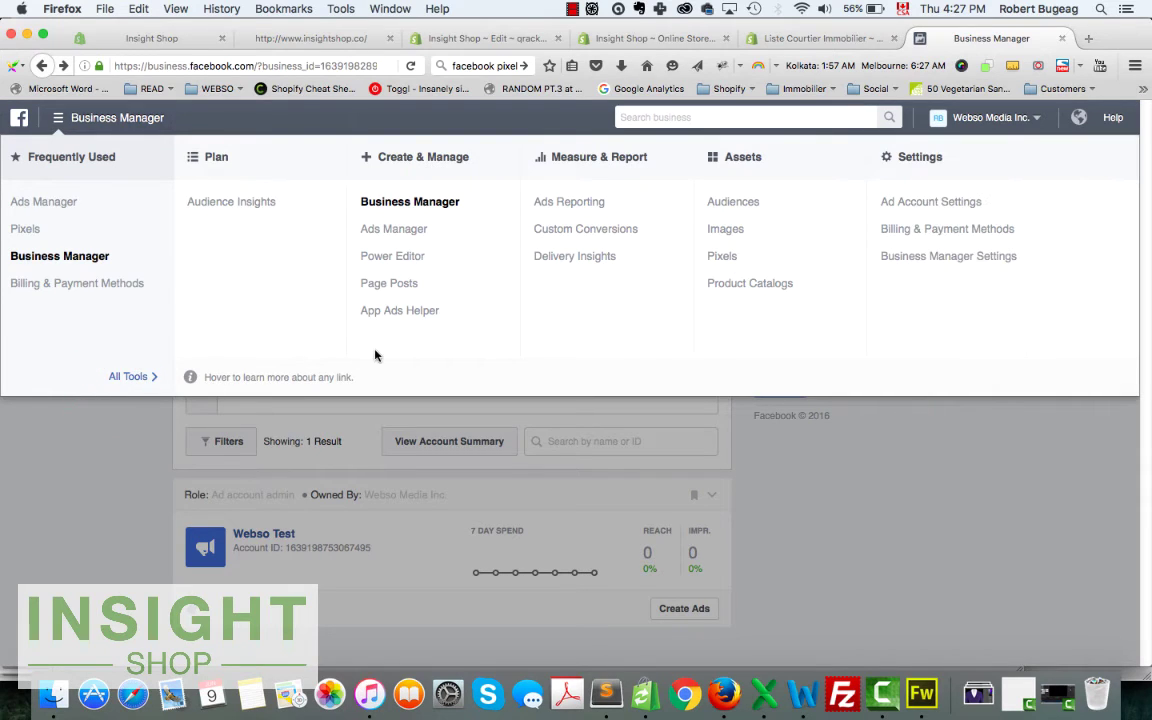
Step: In Business Settings, view the admin's assigned ad accounts and open Webso Test in Ads Manager
click(905, 260)
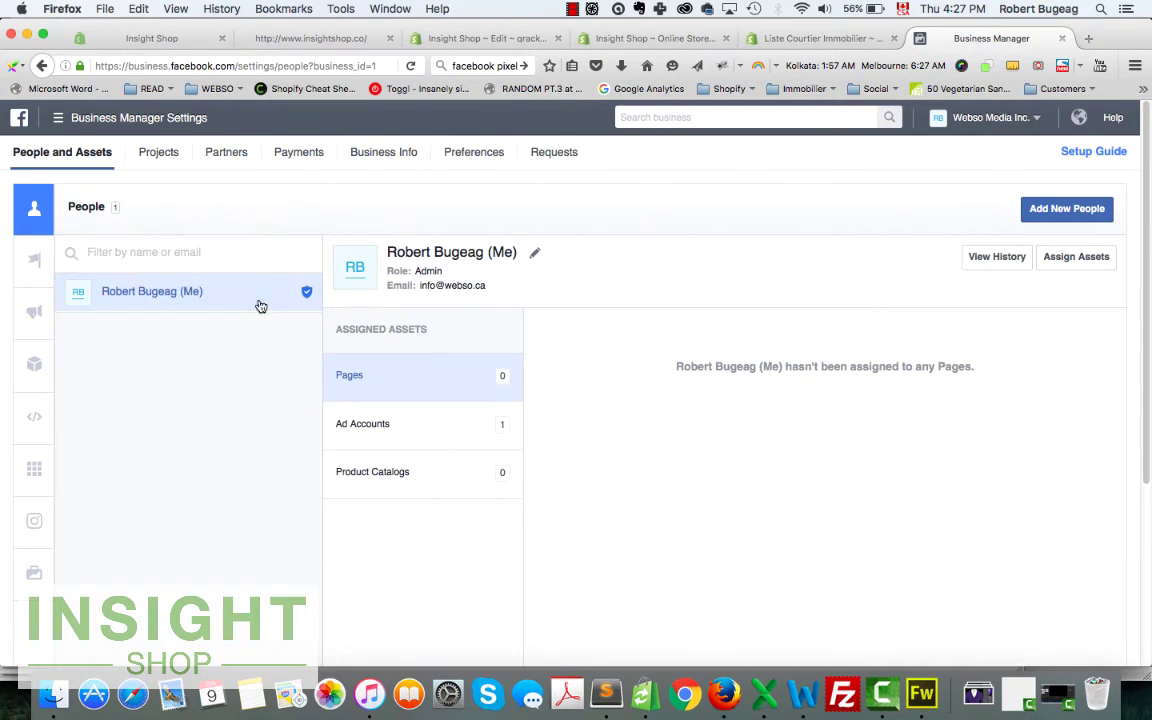
click(484, 377)
click(398, 424)
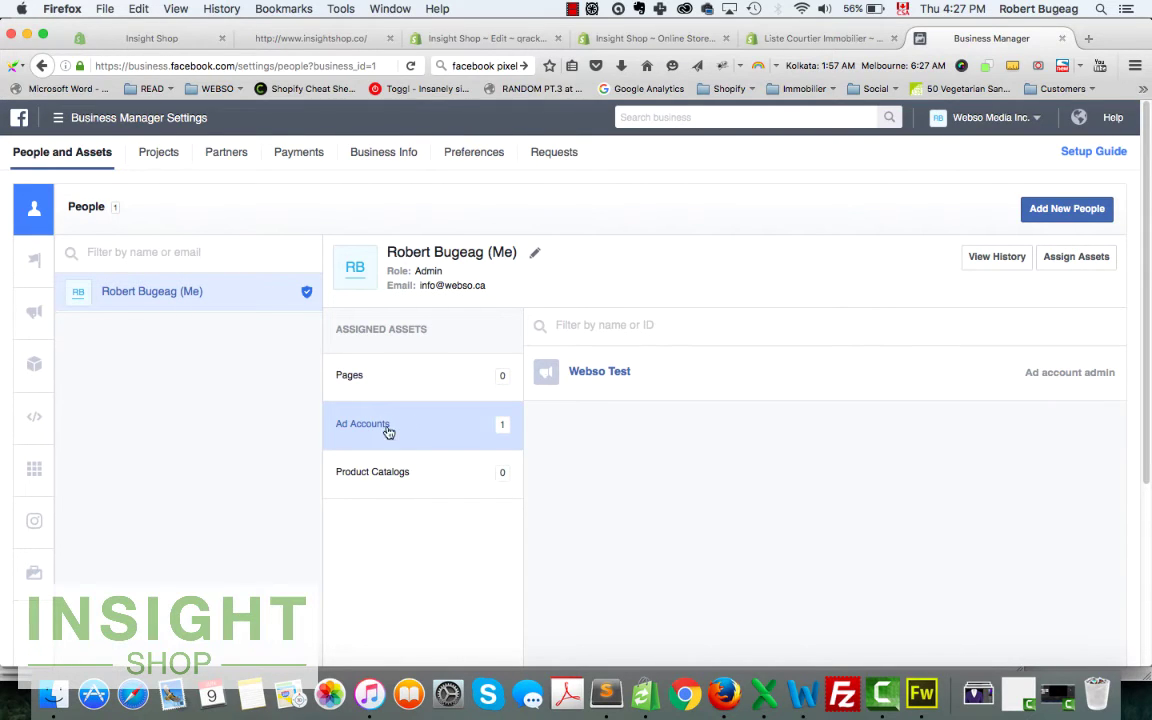
click(610, 370)
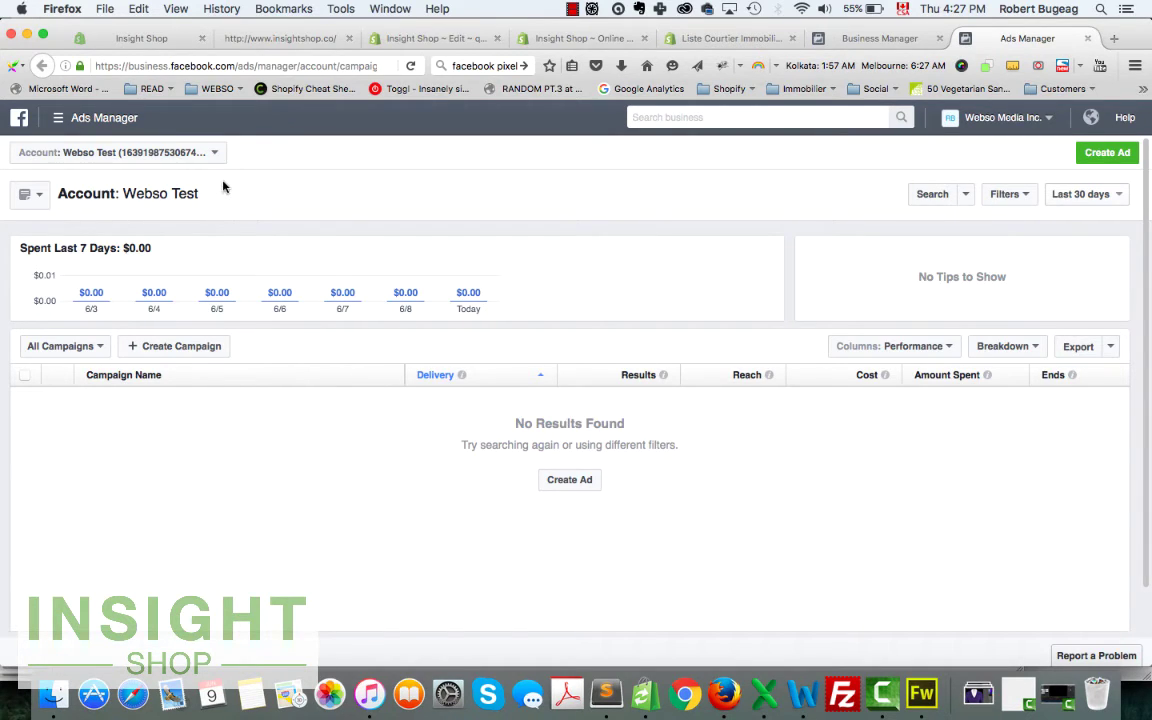
Step: Go to the Pixels page under Assets for the Webso Test account
click(56, 117)
click(140, 376)
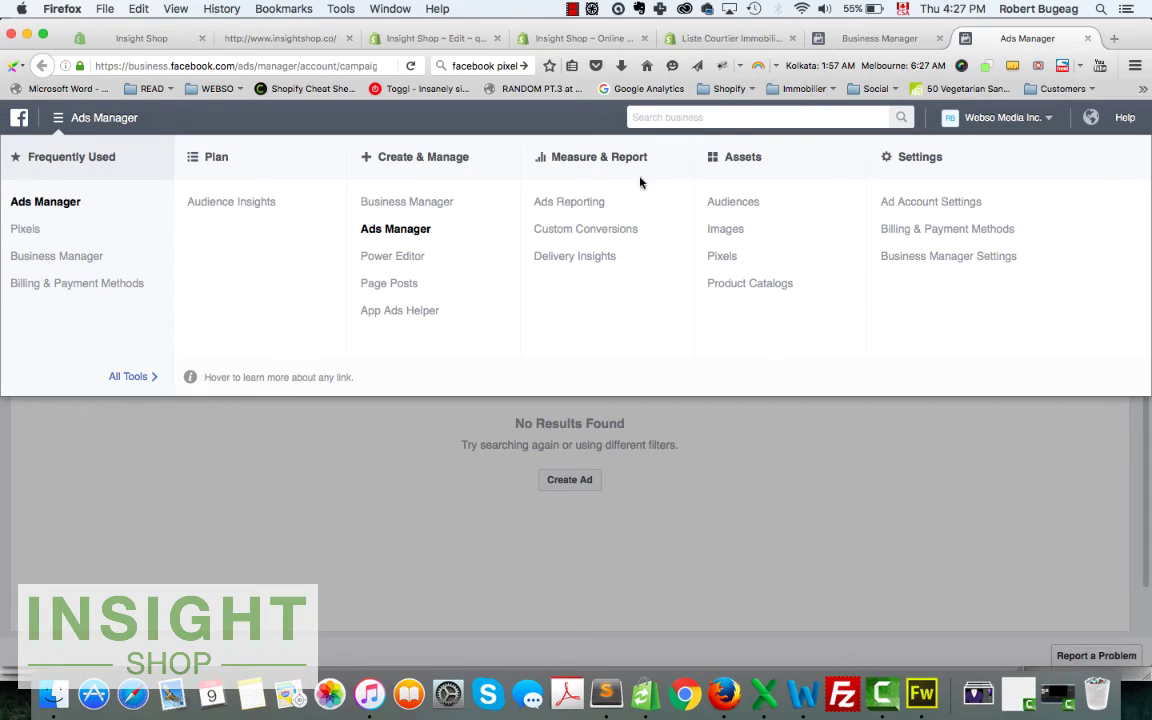
click(718, 257)
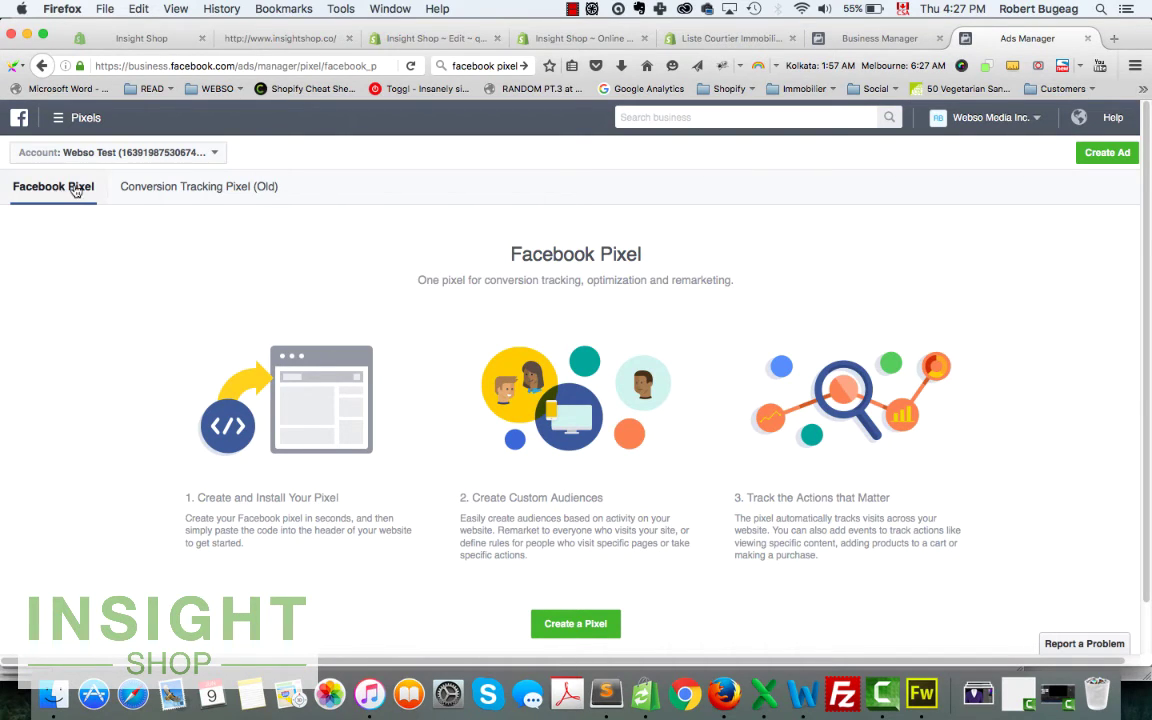
scroll(570, 405, down, 2)
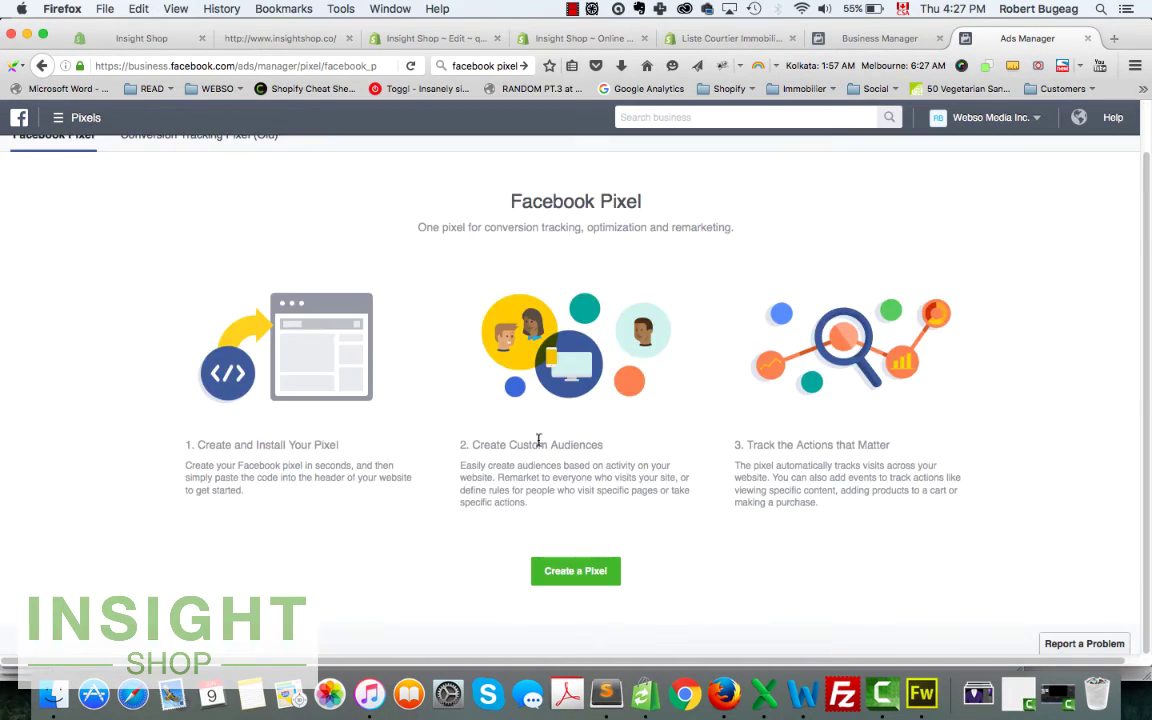
click(580, 573)
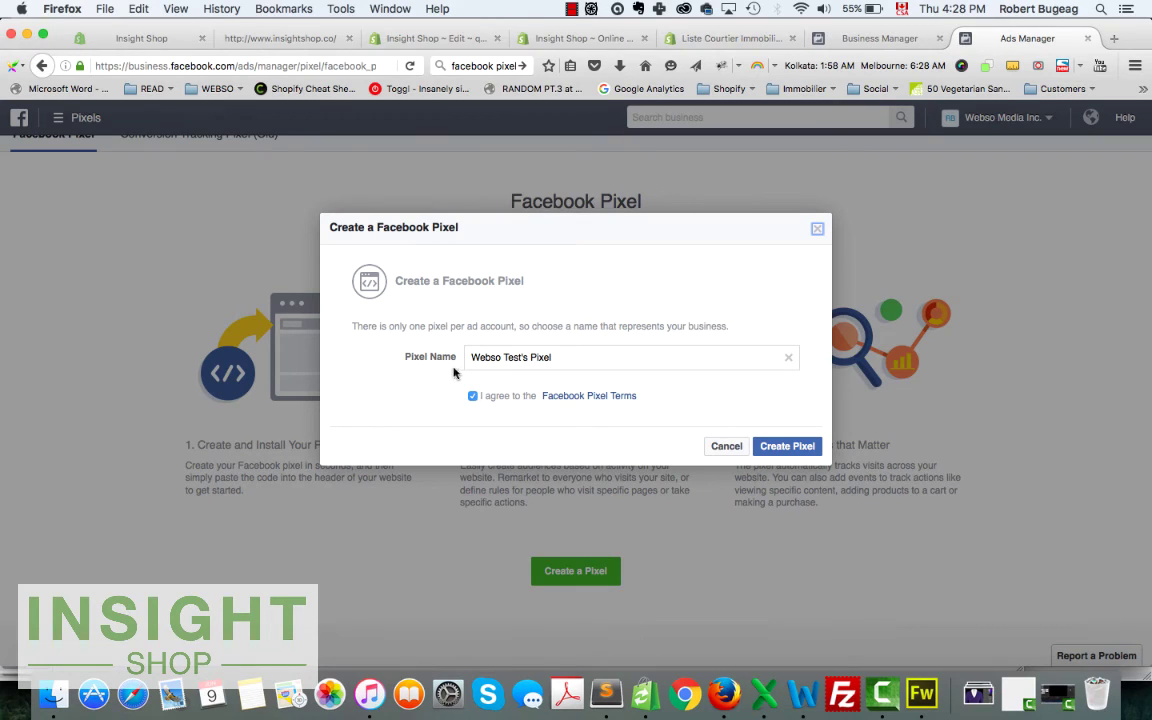
click(786, 446)
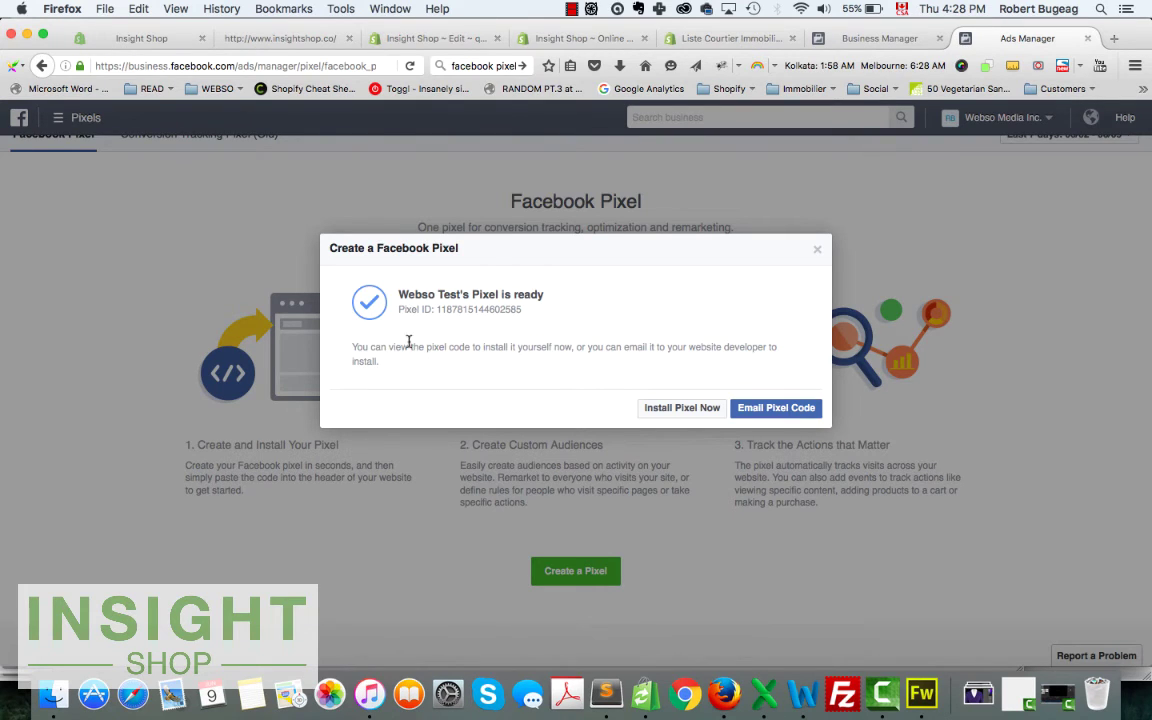
drag(437, 309, 488, 311)
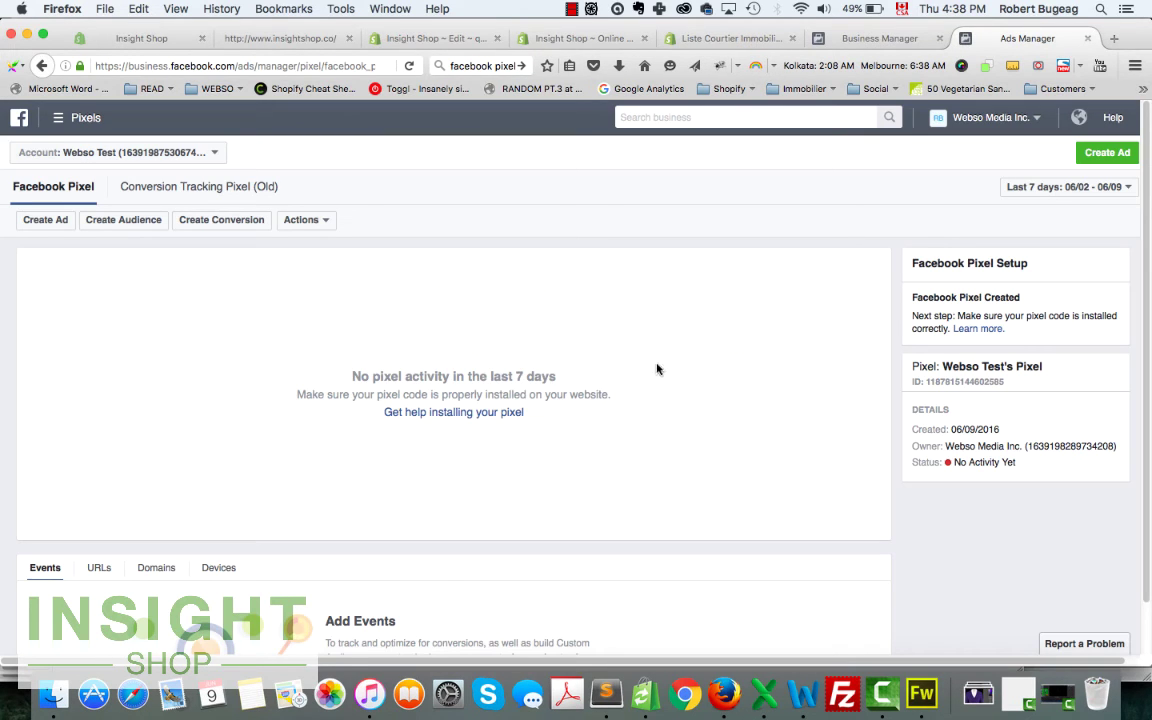
Step: Open the Facebook Pixel account field in Shopify's Online Store preferences, then cancel without changes
click(430, 38)
click(560, 38)
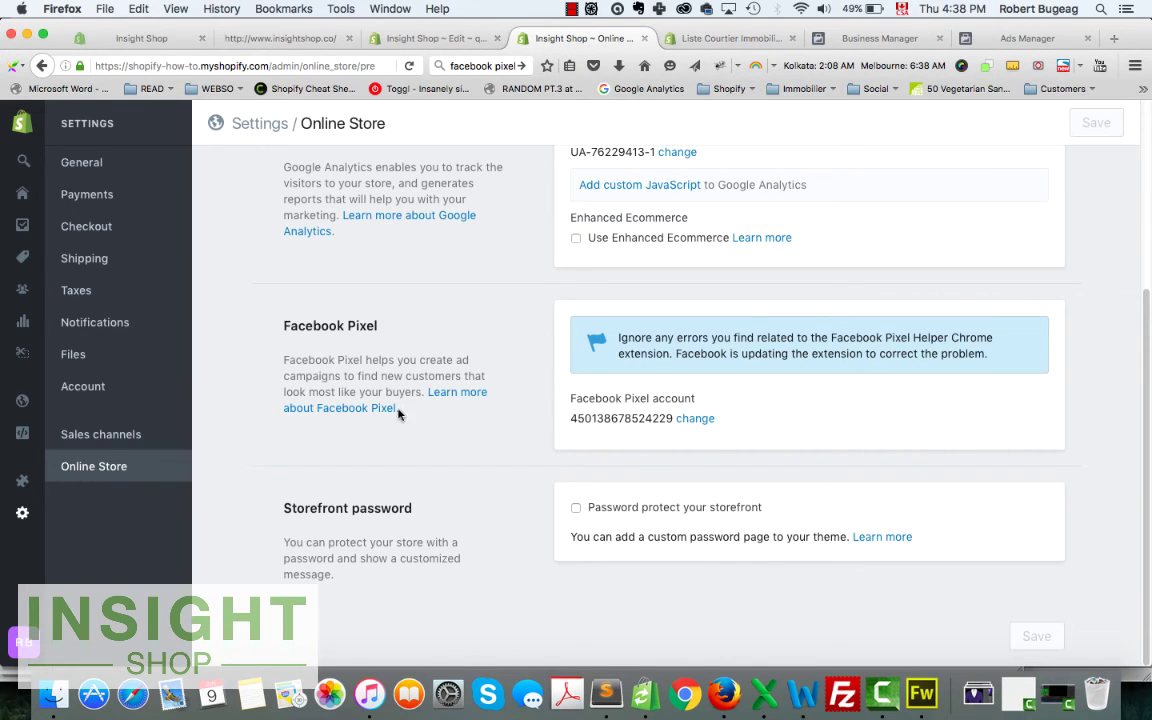
click(695, 418)
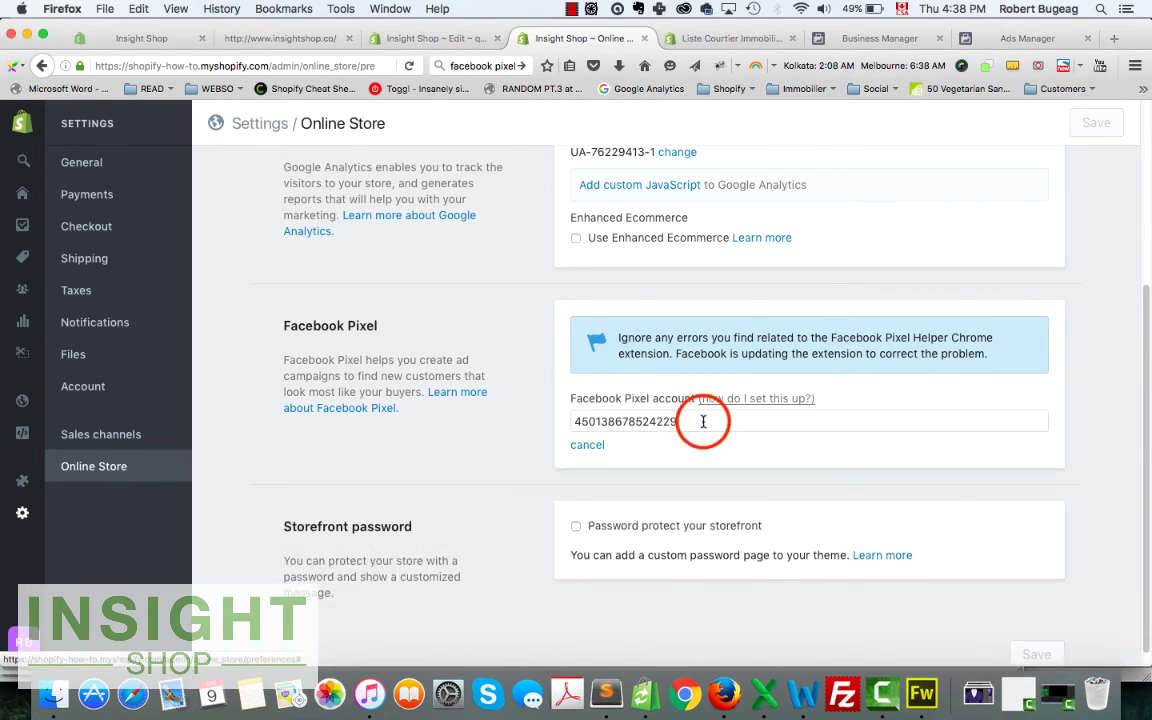
click(589, 446)
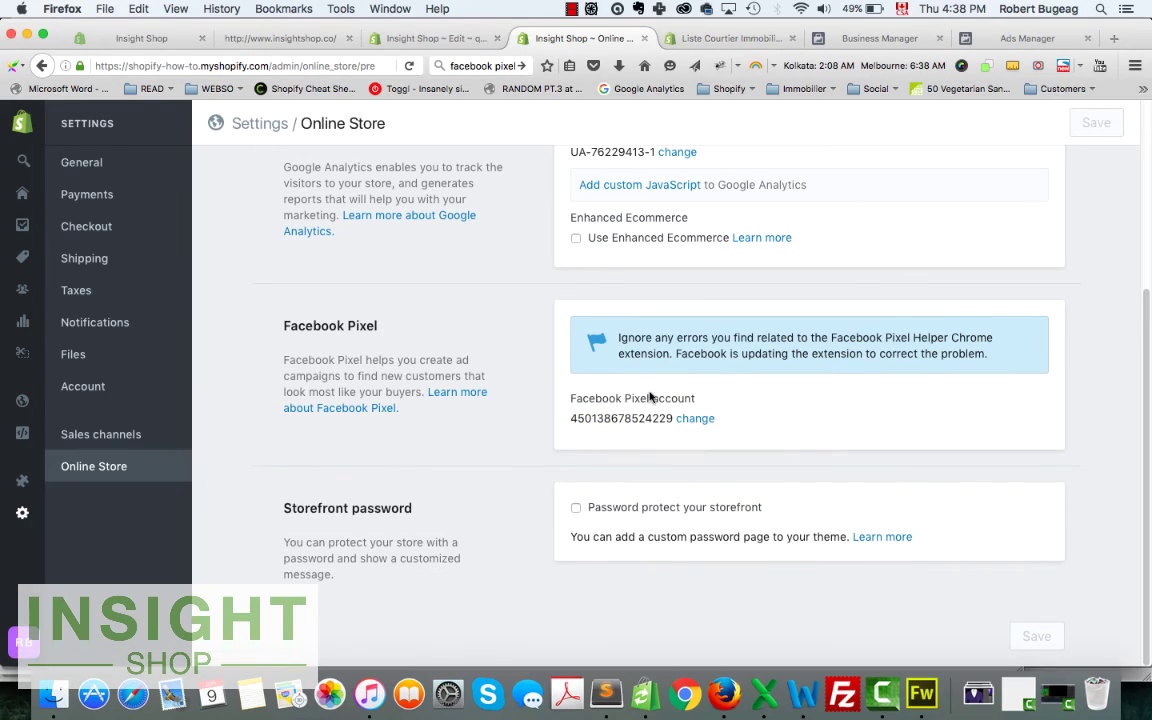